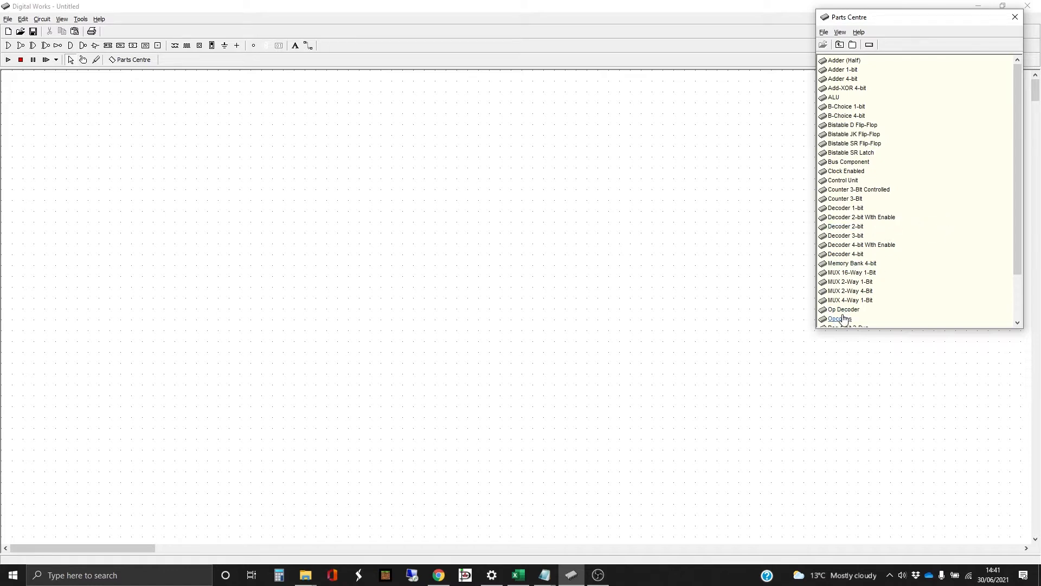
Place the Opcodes reference table in the upper part of the canvas, and two adjacent tags well to its left
{"action": "left_click_drag", "start_coordinate": [844, 319], "coordinate": [627, 151]}
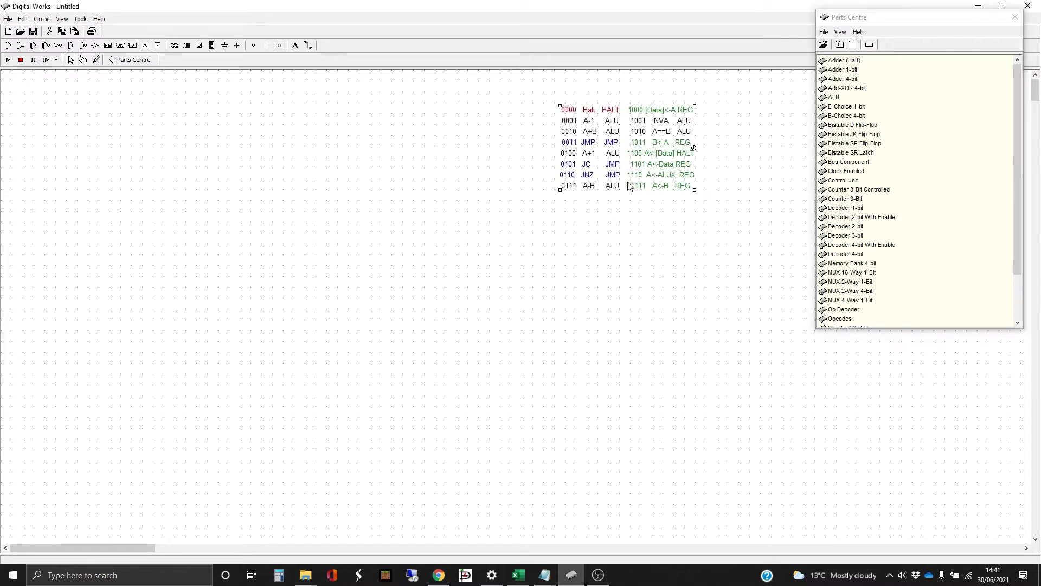
{"action": "left_click", "coordinate": [616, 246]}
{"action": "left_click", "coordinate": [158, 46]}
{"action": "left_click", "coordinate": [177, 116]}
{"action": "left_click", "coordinate": [191, 116]}
Add the label "OP 1..0" centred above the pair of tags
{"action": "left_click", "coordinate": [295, 45]}
{"action": "left_click", "coordinate": [177, 103]}
{"action": "left_click_drag", "start_coordinate": [490, 316], "coordinate": [450, 316]}
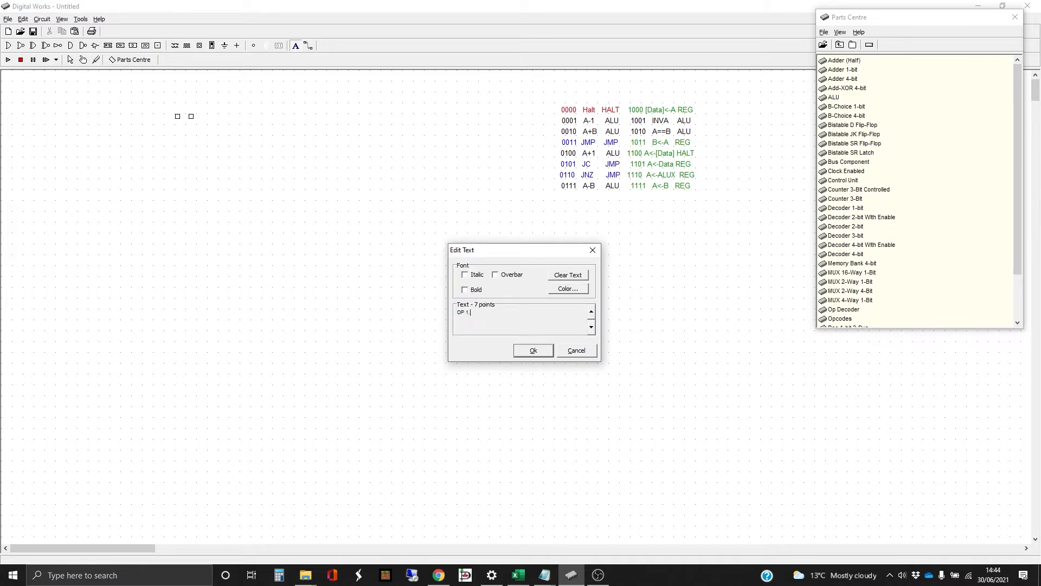
{"action": "left_click", "coordinate": [591, 312]}
{"action": "left_click", "coordinate": [591, 313]}
{"action": "left_click", "coordinate": [591, 312]}
{"action": "left_click", "coordinate": [545, 348]}
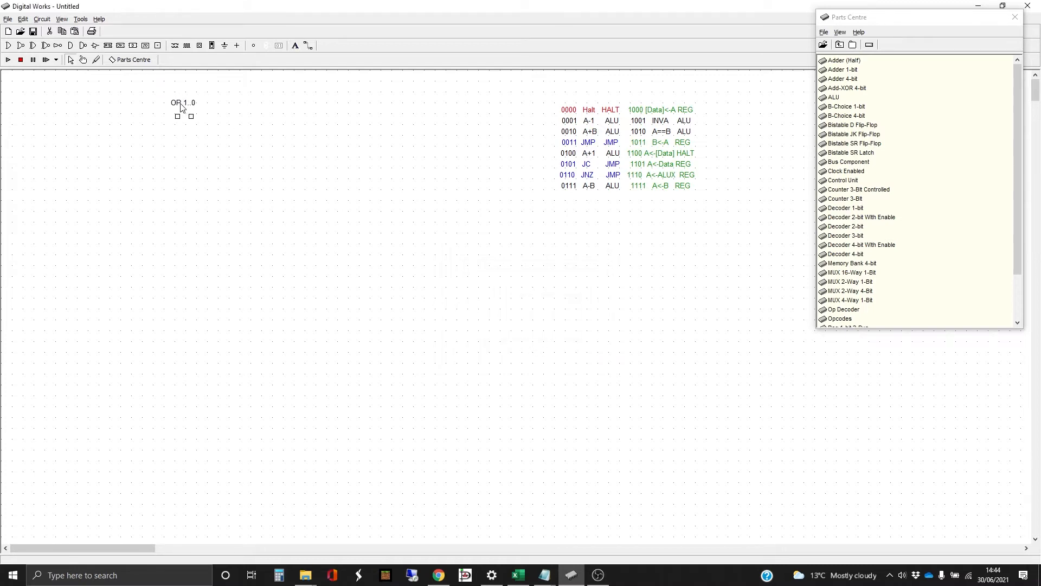
{"action": "left_click", "coordinate": [182, 107]}
Place two more separate tags to the right of the OP 1..0 pair, level with them
{"action": "left_click", "coordinate": [158, 46]}
{"action": "left_click", "coordinate": [237, 117]}
{"action": "left_click", "coordinate": [262, 117]}
Label the two new tags "C" and "Z", with each letter above its tag
{"action": "left_click", "coordinate": [296, 45]}
{"action": "left_click", "coordinate": [239, 107]}
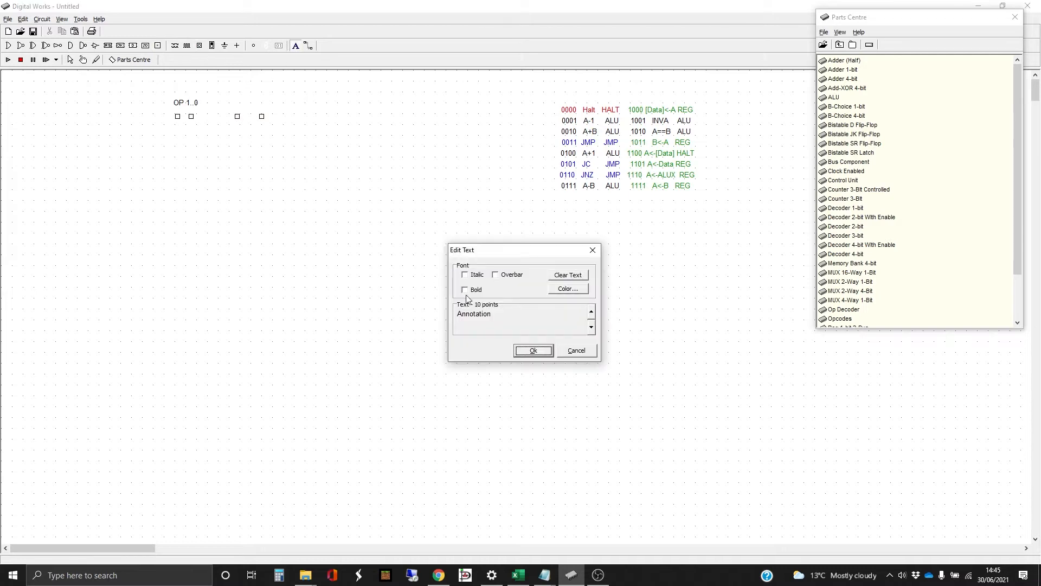
{"action": "double_click", "coordinate": [498, 312]}
{"action": "type", "text": "C"}
{"action": "left_click", "coordinate": [526, 352]}
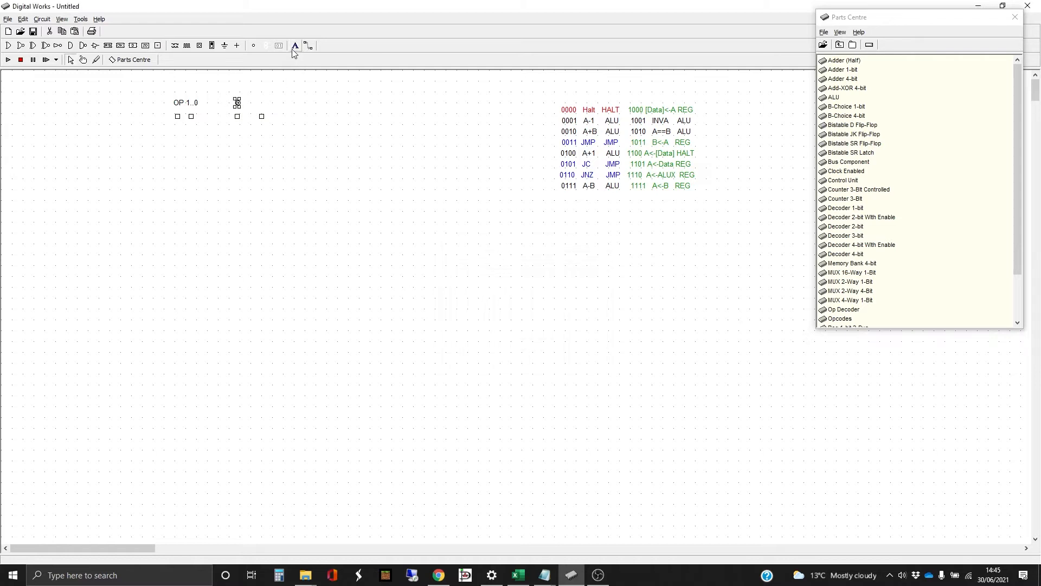
{"action": "left_click", "coordinate": [293, 47]}
{"action": "left_click", "coordinate": [262, 104]}
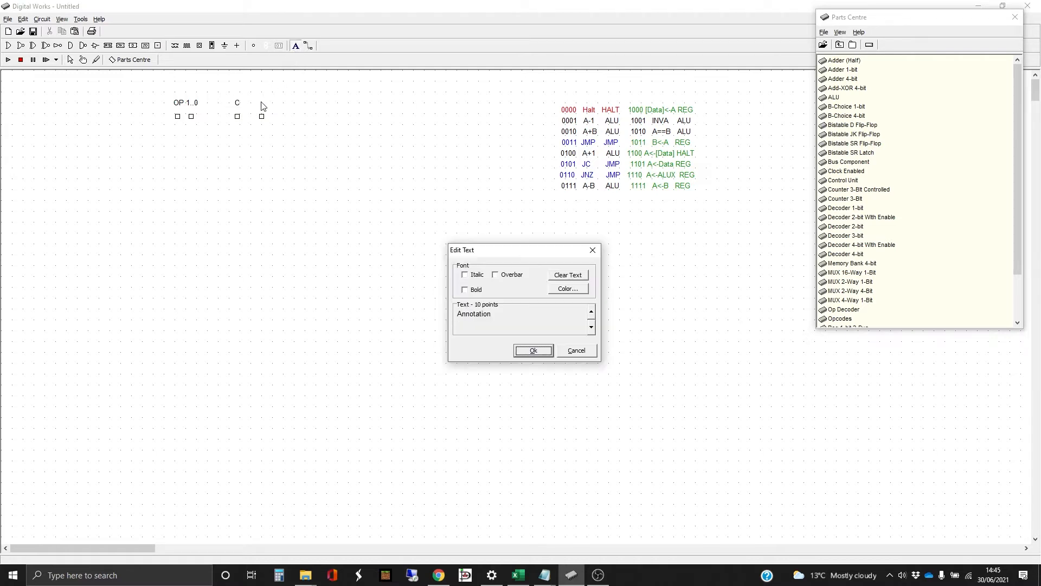
{"action": "left_click_drag", "start_coordinate": [503, 315], "coordinate": [442, 317]}
{"action": "type", "text": "Z"}
{"action": "key", "text": "Return"}
{"action": "left_click", "coordinate": [292, 140]}
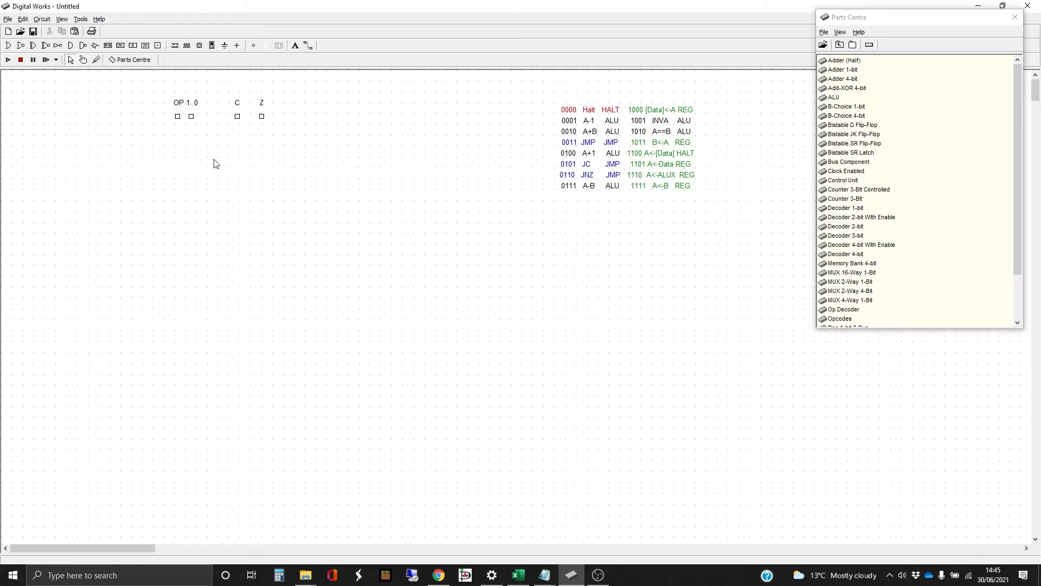
Insert a Decoder 2-bit With Enable part below the OP 1..0 tags
{"action": "left_click", "coordinate": [860, 219]}
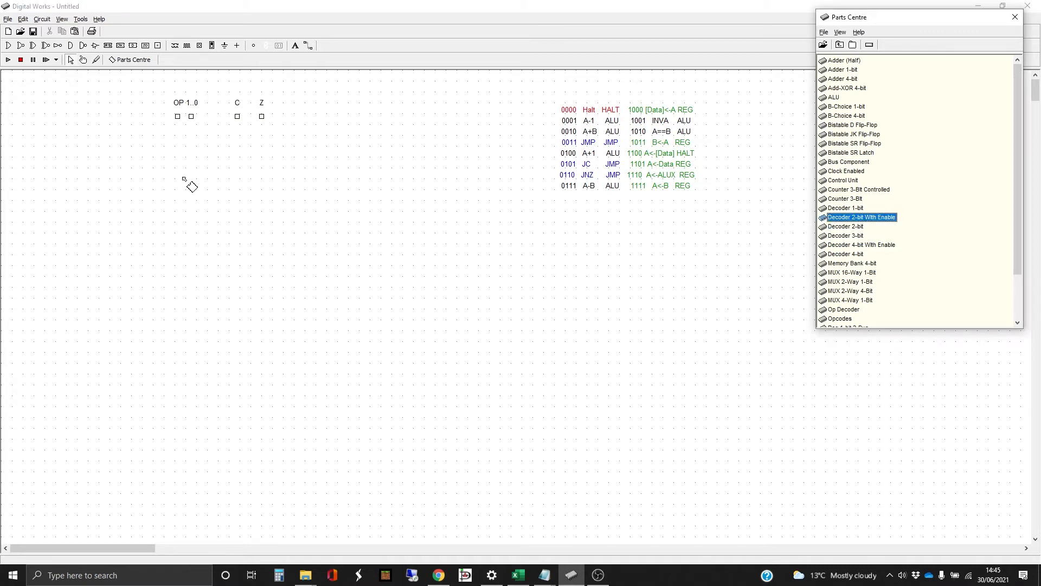
{"action": "left_click", "coordinate": [193, 186]}
{"action": "left_click_drag", "start_coordinate": [205, 184], "coordinate": [208, 185]}
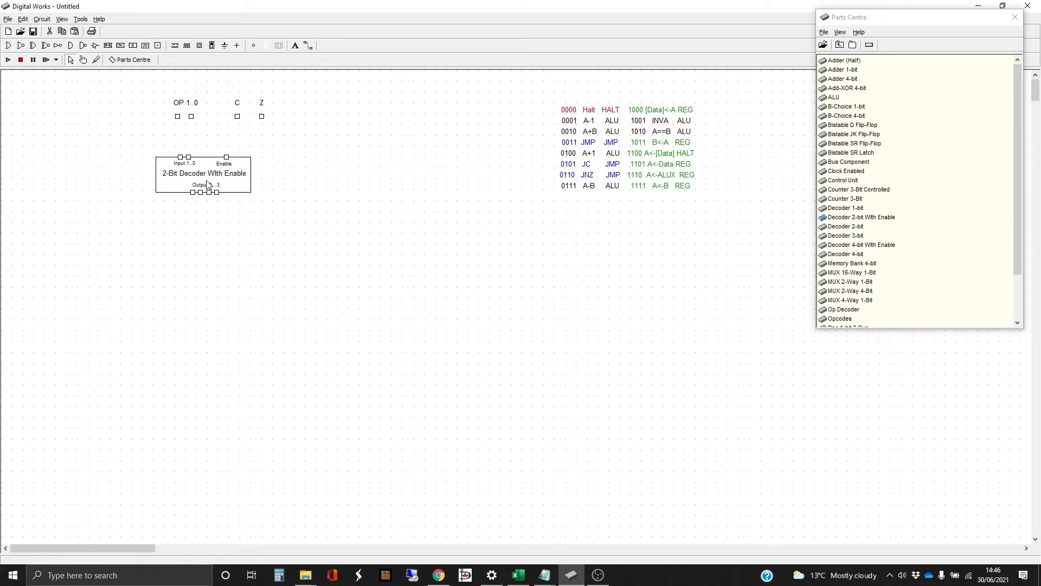
{"action": "left_click", "coordinate": [208, 184]}
Move the C and Z tags together with their labels to the right of the decoder
{"action": "mouse_move", "coordinate": [226, 93]}
{"action": "left_mouse_down"}
{"action": "mouse_move", "coordinate": [228, 107]}
{"action": "mouse_move", "coordinate": [304, 152]}
{"action": "left_mouse_up"}
{"action": "left_click_drag", "start_coordinate": [262, 117], "coordinate": [351, 164]}
{"action": "left_click", "coordinate": [333, 215]}
Wire the two OP 1..0 tags to the decoder's two Input pins
{"action": "left_click", "coordinate": [308, 45]}
{"action": "left_click_drag", "start_coordinate": [178, 117], "coordinate": [180, 157]}
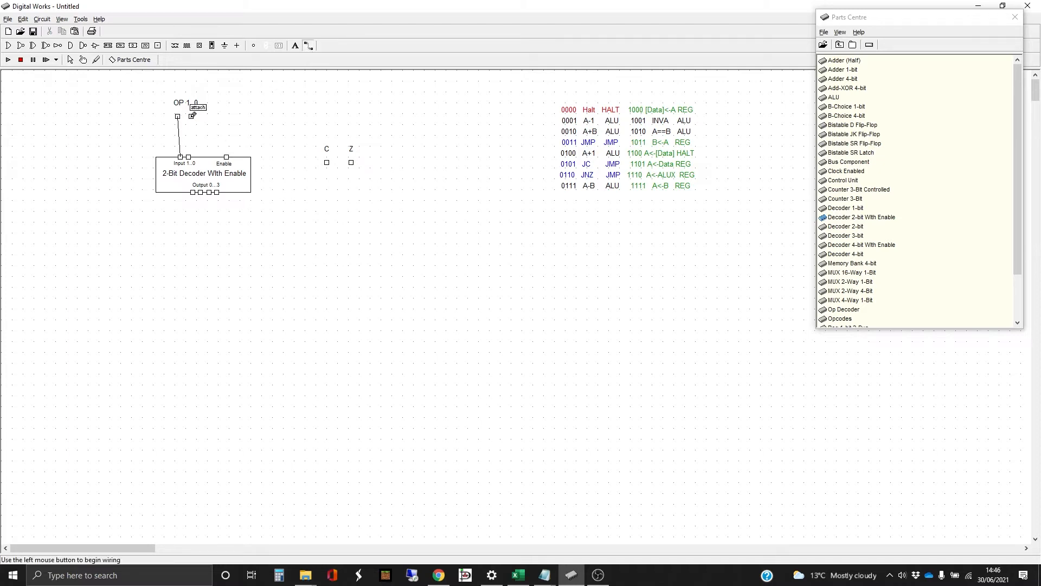
{"action": "left_click_drag", "start_coordinate": [191, 116], "coordinate": [188, 156]}
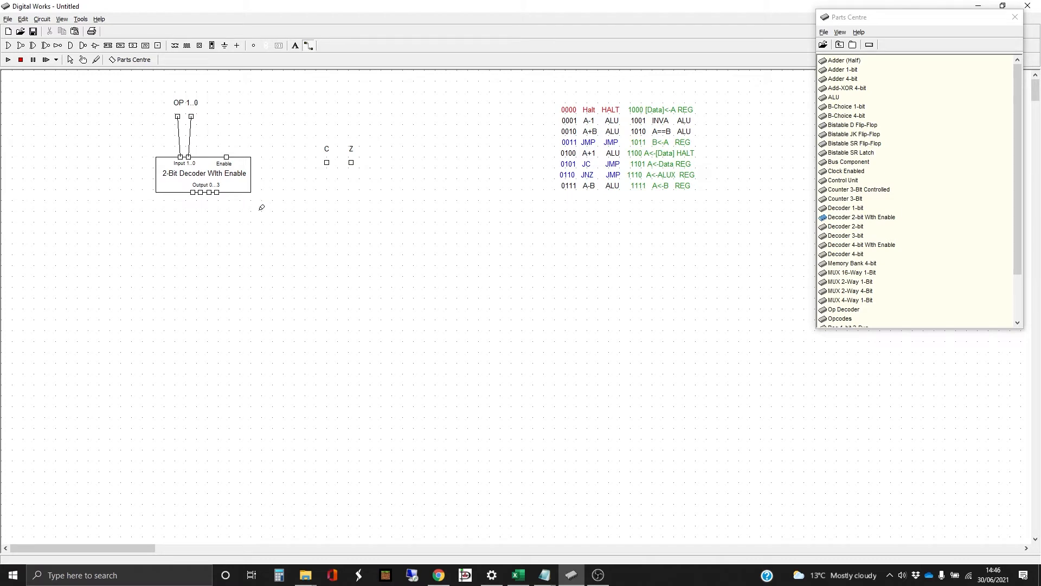
Place a tag above the decoder's Enable pin and wire the two together
{"action": "left_click", "coordinate": [158, 45]}
{"action": "left_click", "coordinate": [226, 132]}
{"action": "left_click", "coordinate": [307, 47]}
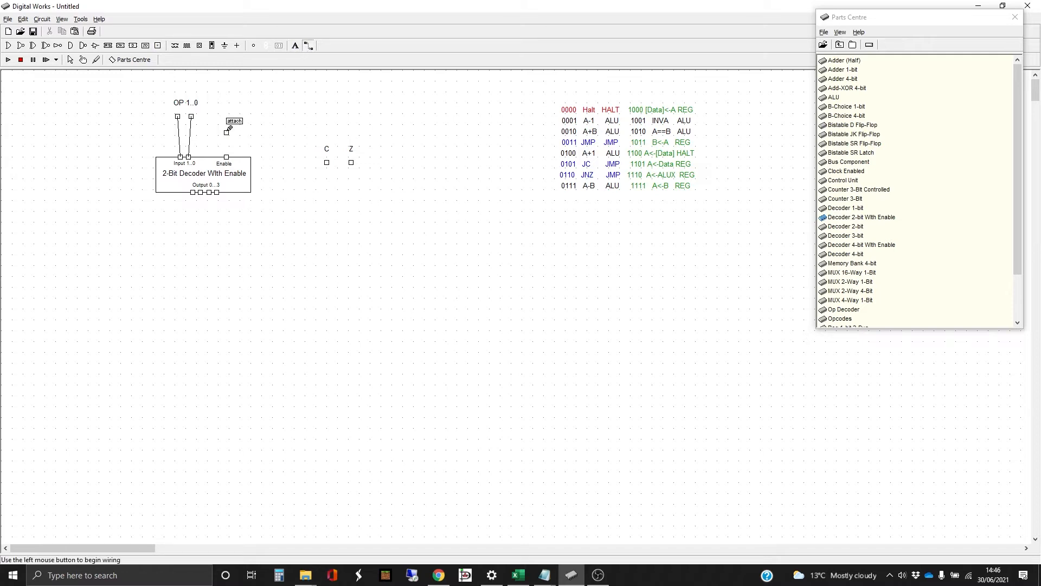
{"action": "left_click_drag", "start_coordinate": [226, 132], "coordinate": [227, 154]}
{"action": "left_click", "coordinate": [227, 153]}
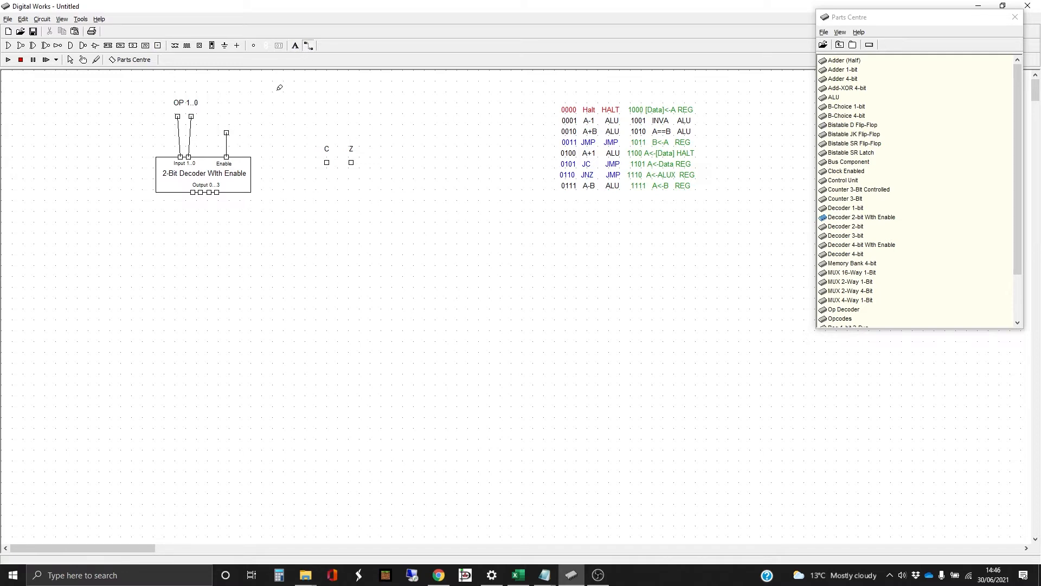
Add the label "Enable" directly above the tag wired to the decoder's Enable pin
{"action": "left_click", "coordinate": [296, 48]}
{"action": "left_click", "coordinate": [221, 117]}
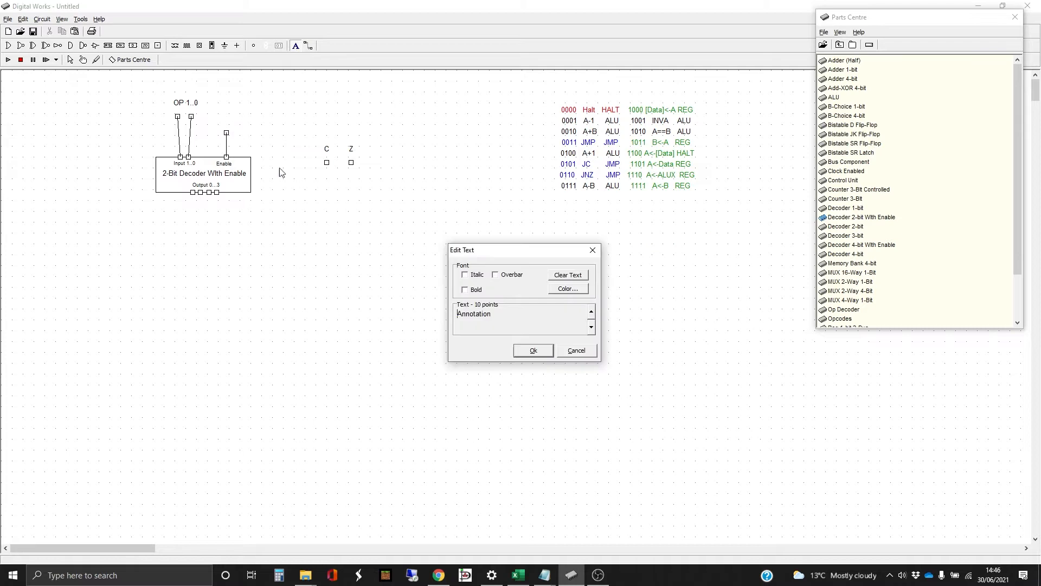
{"action": "left_click_drag", "start_coordinate": [502, 313], "coordinate": [445, 317]}
{"action": "type", "text": "Enable"}
{"action": "key", "text": "Return"}
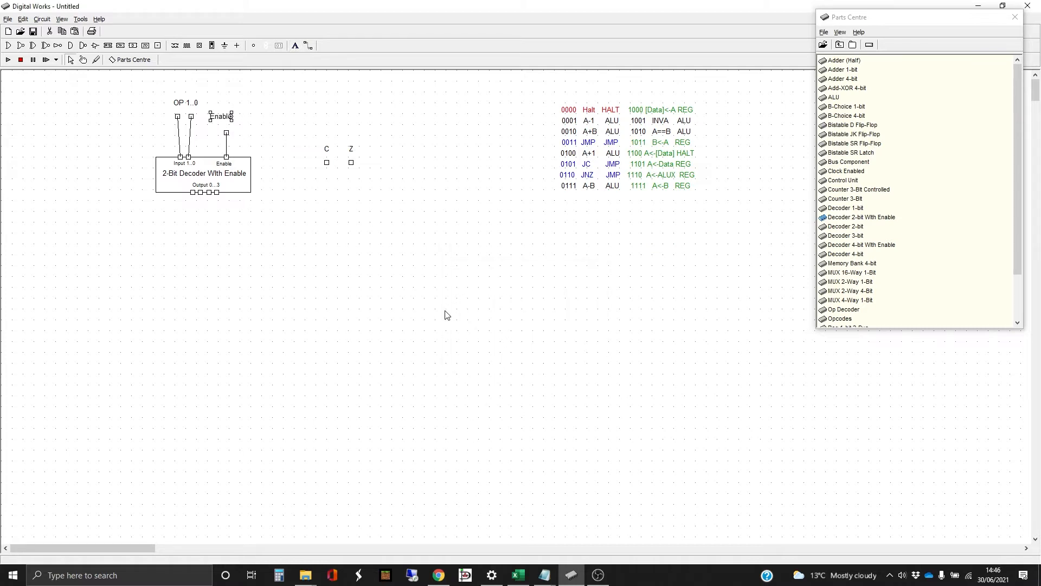
{"action": "left_click_drag", "start_coordinate": [223, 119], "coordinate": [228, 127]}
{"action": "left_click", "coordinate": [226, 240]}
Place two downward-facing AND gates side by side below C and Z, and wire C to the left gate's right input
{"action": "left_click", "coordinate": [71, 45]}
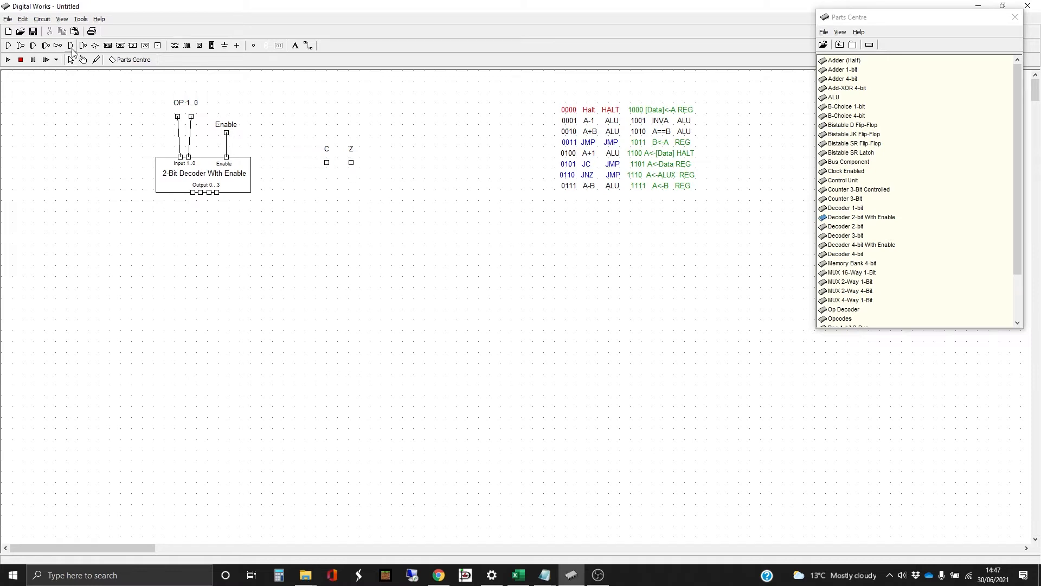
{"action": "left_click", "coordinate": [310, 196]}
{"action": "left_click_drag", "start_coordinate": [309, 197], "coordinate": [345, 238]}
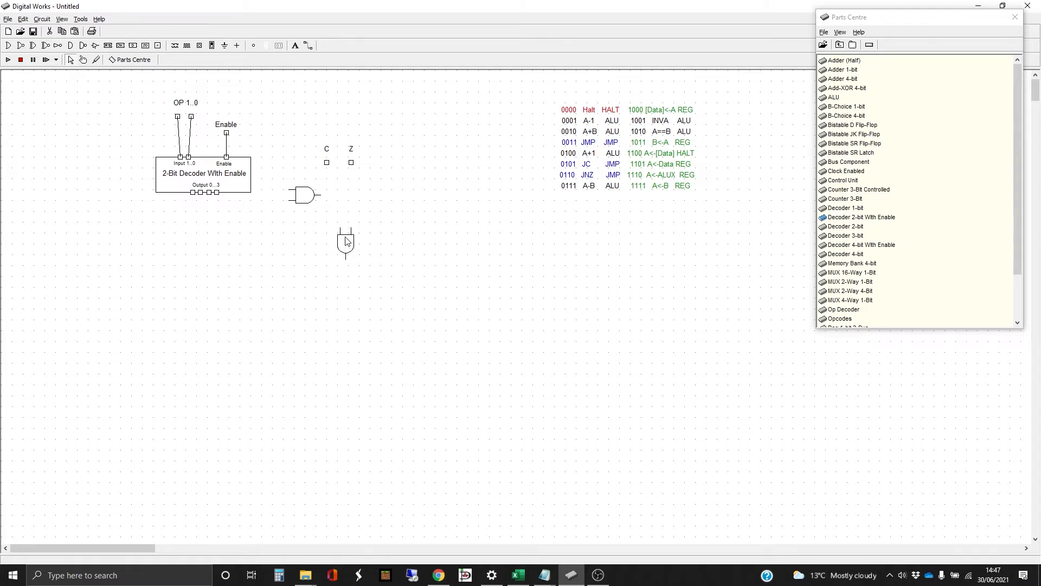
{"action": "left_click", "coordinate": [310, 197]}
{"action": "left_click_drag", "start_coordinate": [322, 200], "coordinate": [320, 248]}
{"action": "left_click", "coordinate": [308, 46]}
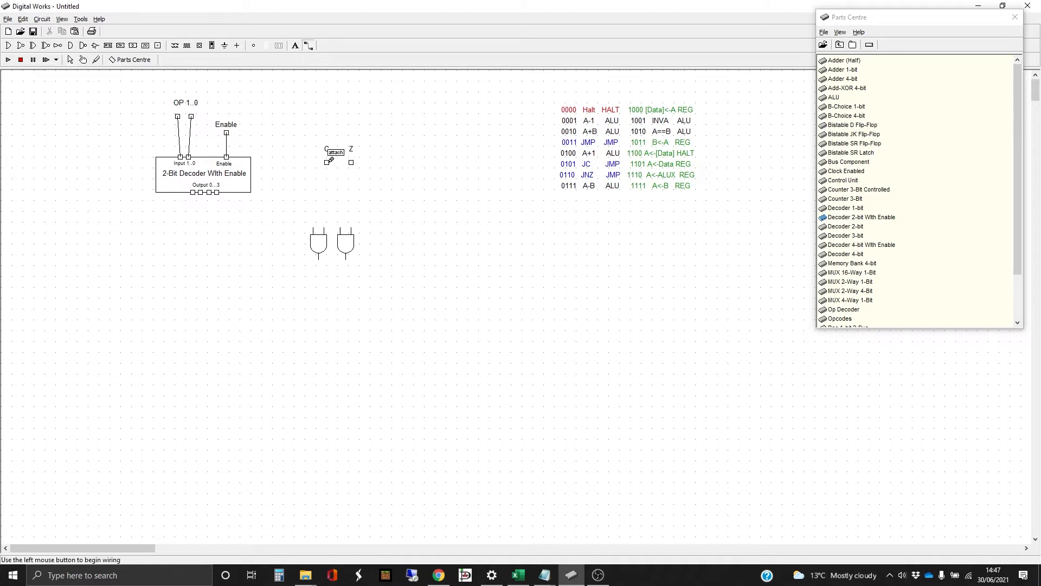
{"action": "left_click_drag", "start_coordinate": [327, 162], "coordinate": [327, 222]}
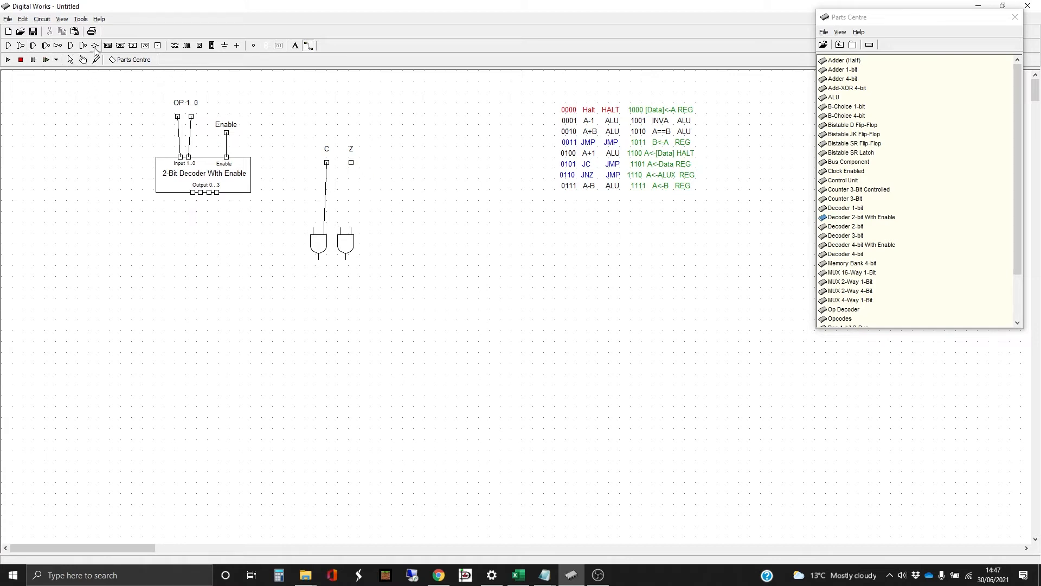
Place a downward-facing NOT gate below Z and wire the Z tag to its input
{"action": "left_click", "coordinate": [57, 45]}
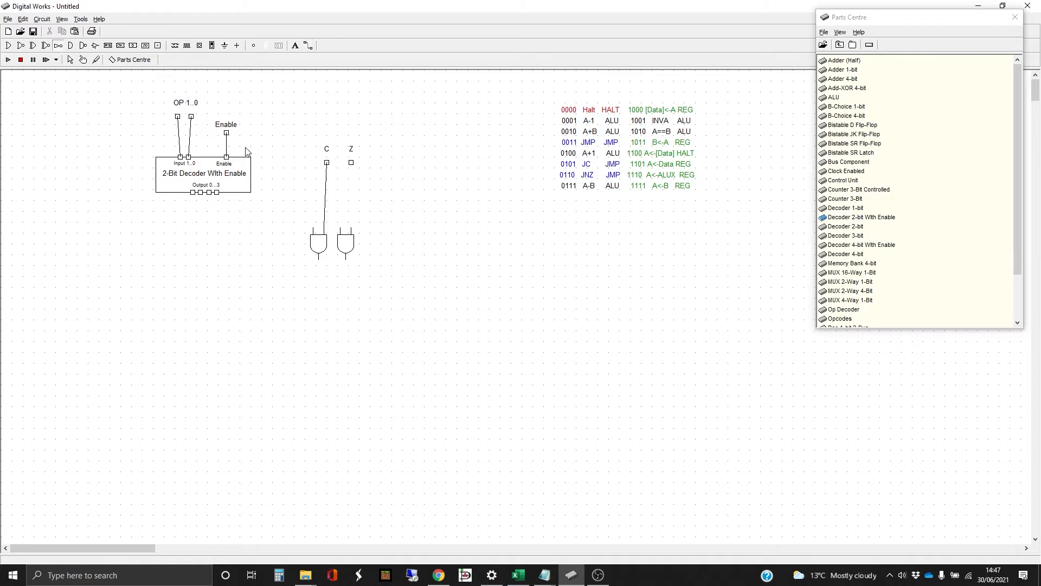
{"action": "left_click", "coordinate": [352, 189]}
{"action": "mouse_move", "coordinate": [368, 187]}
{"action": "left_mouse_down"}
{"action": "mouse_move", "coordinate": [357, 205]}
{"action": "mouse_move", "coordinate": [352, 193]}
{"action": "left_mouse_up"}
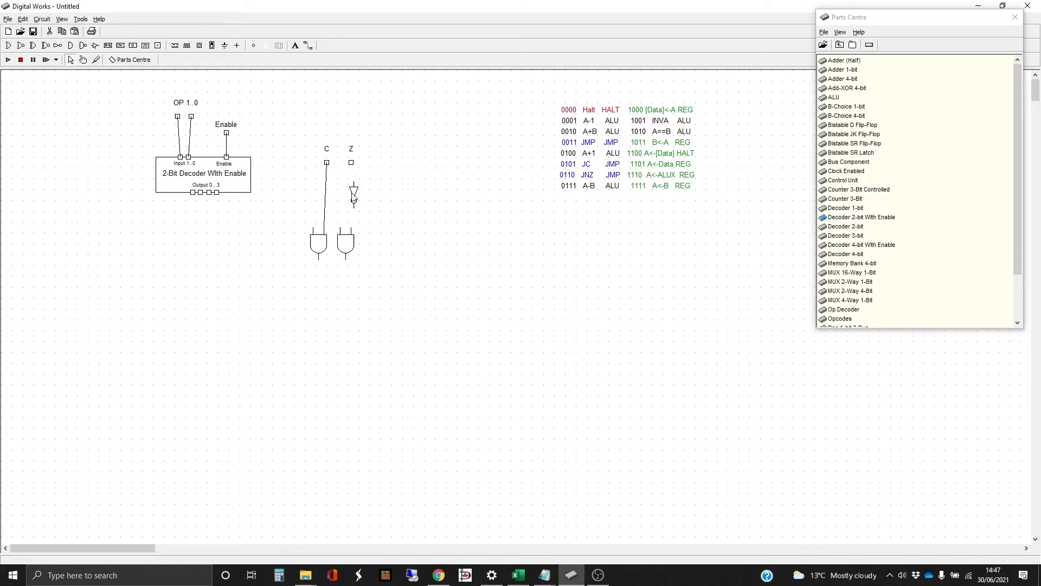
{"action": "left_click", "coordinate": [308, 46]}
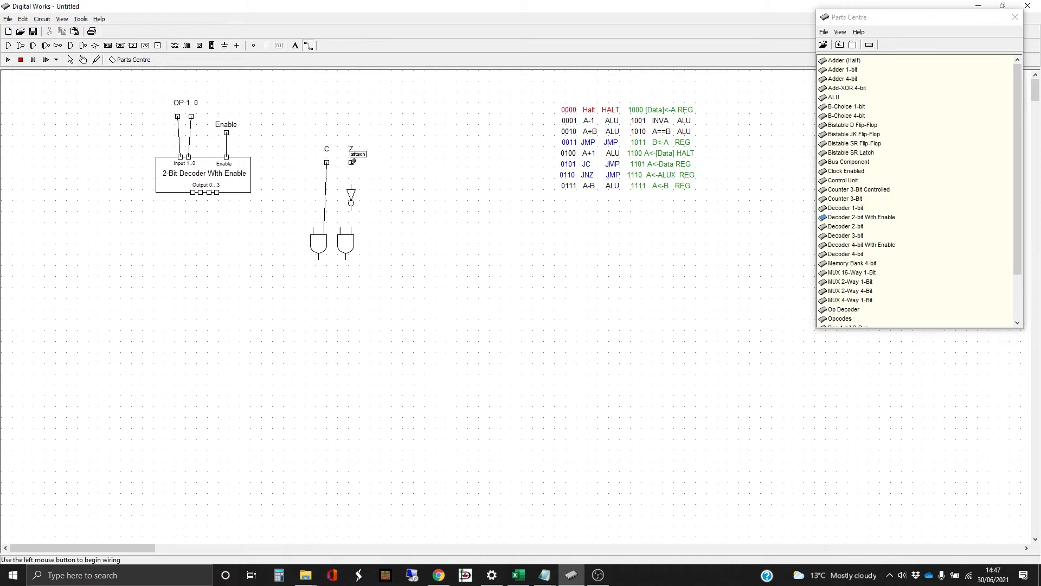
{"action": "left_click_drag", "start_coordinate": [351, 163], "coordinate": [354, 178]}
{"action": "left_click", "coordinate": [351, 185]}
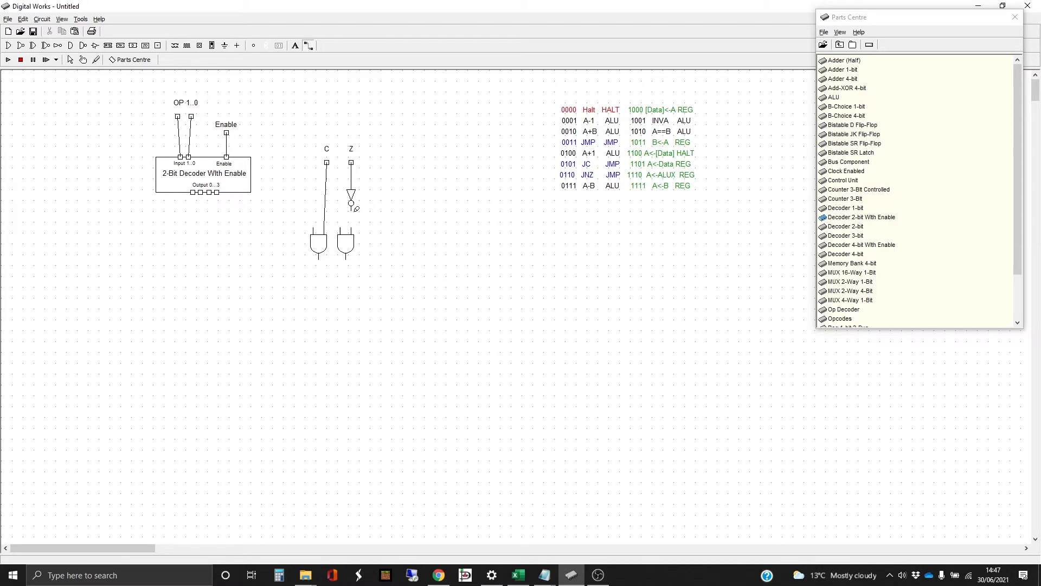
Wire the NOT output to the right AND gate, and decoder outputs 1 and 2 to the left and right AND gates' free inputs
{"action": "left_click", "coordinate": [352, 210]}
{"action": "left_click", "coordinate": [352, 229]}
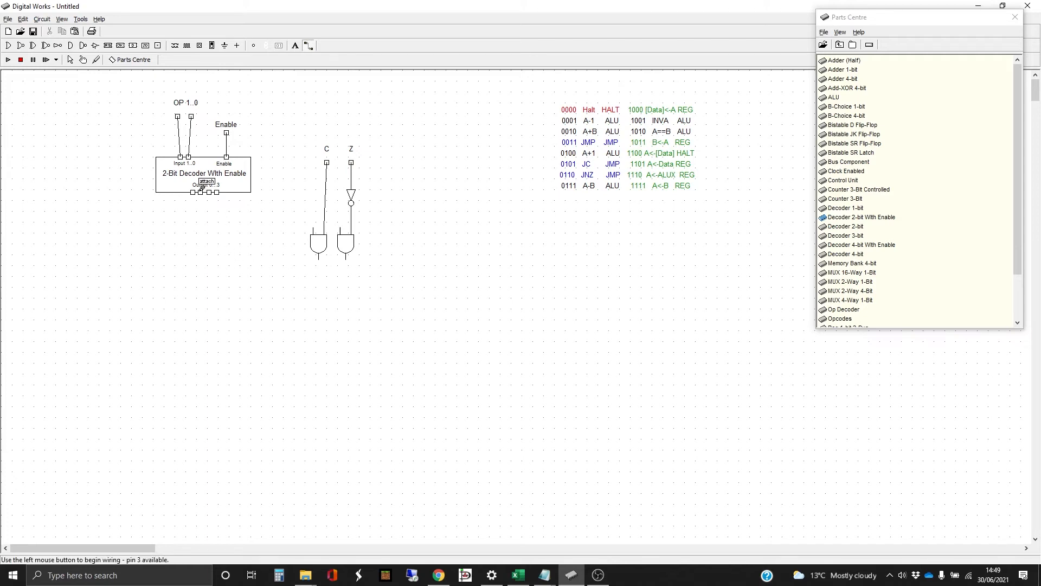
{"action": "mouse_move", "coordinate": [202, 188]}
{"action": "left_mouse_down"}
{"action": "mouse_move", "coordinate": [202, 211]}
{"action": "mouse_move", "coordinate": [318, 212]}
{"action": "mouse_move", "coordinate": [313, 229]}
{"action": "left_mouse_up"}
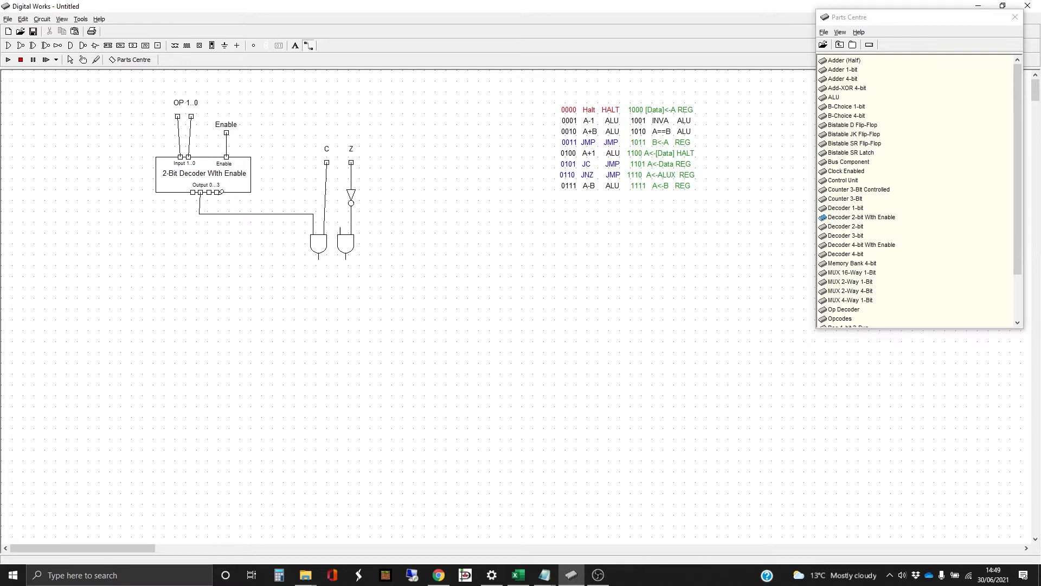
{"action": "mouse_move", "coordinate": [212, 190]}
{"action": "left_mouse_down"}
{"action": "mouse_move", "coordinate": [211, 205]}
{"action": "mouse_move", "coordinate": [342, 208]}
{"action": "mouse_move", "coordinate": [340, 227]}
{"action": "left_mouse_up"}
Place an OR gate below the left AND gate, set it to three inputs and turn it to face downward
{"action": "left_click", "coordinate": [9, 45]}
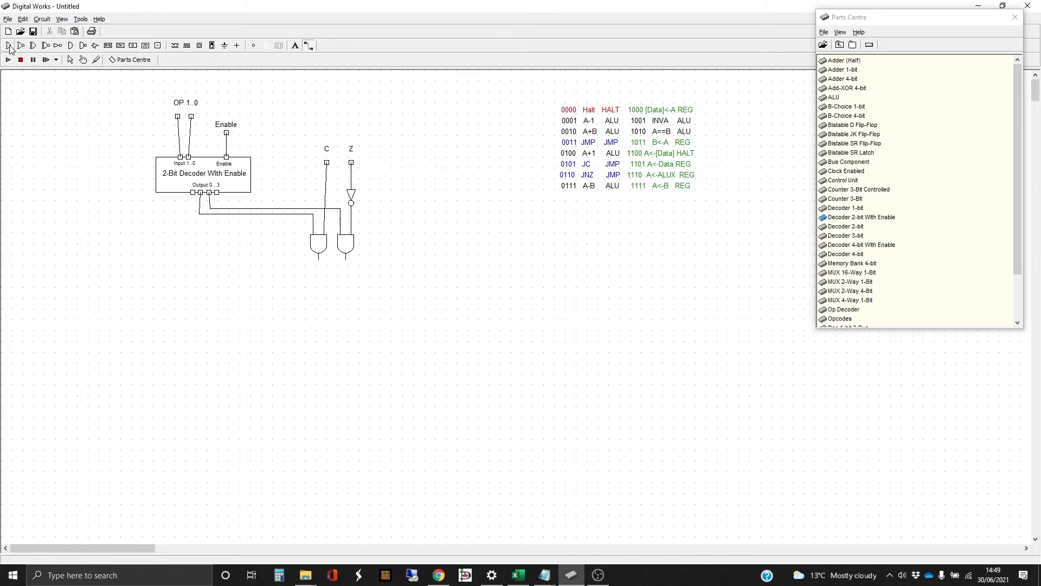
{"action": "left_click", "coordinate": [315, 288]}
{"action": "left_click_drag", "start_coordinate": [330, 290], "coordinate": [315, 308]}
{"action": "right_click", "coordinate": [313, 290]}
{"action": "mouse_move", "coordinate": [332, 331]}
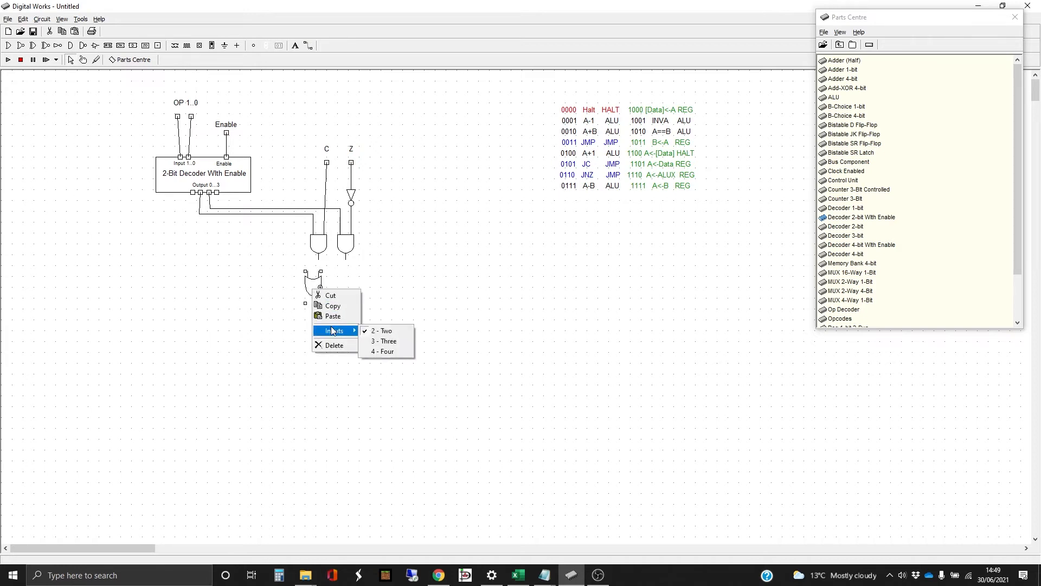
{"action": "left_click", "coordinate": [384, 340]}
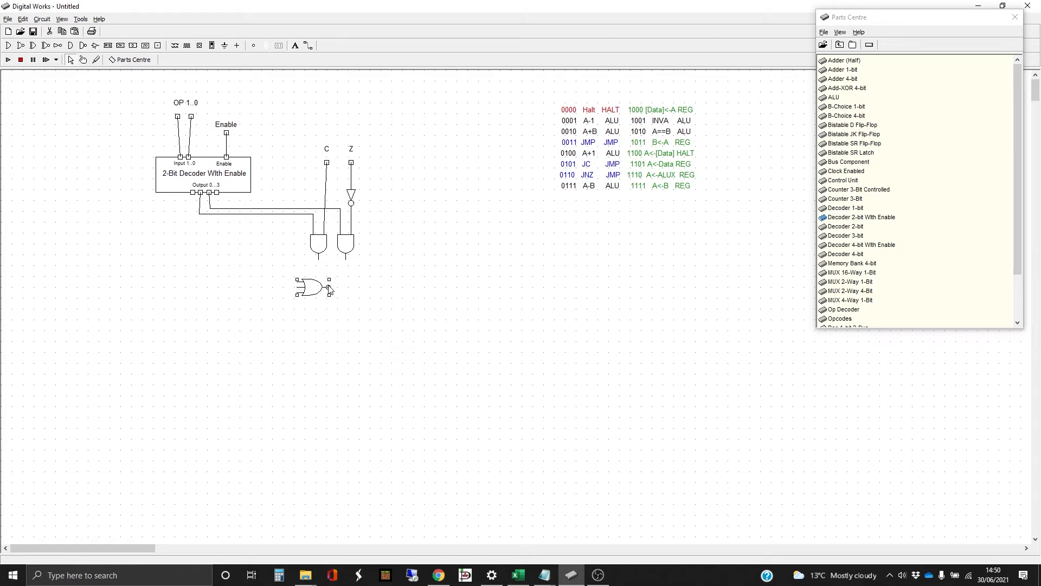
{"action": "left_click_drag", "start_coordinate": [328, 288], "coordinate": [319, 308]}
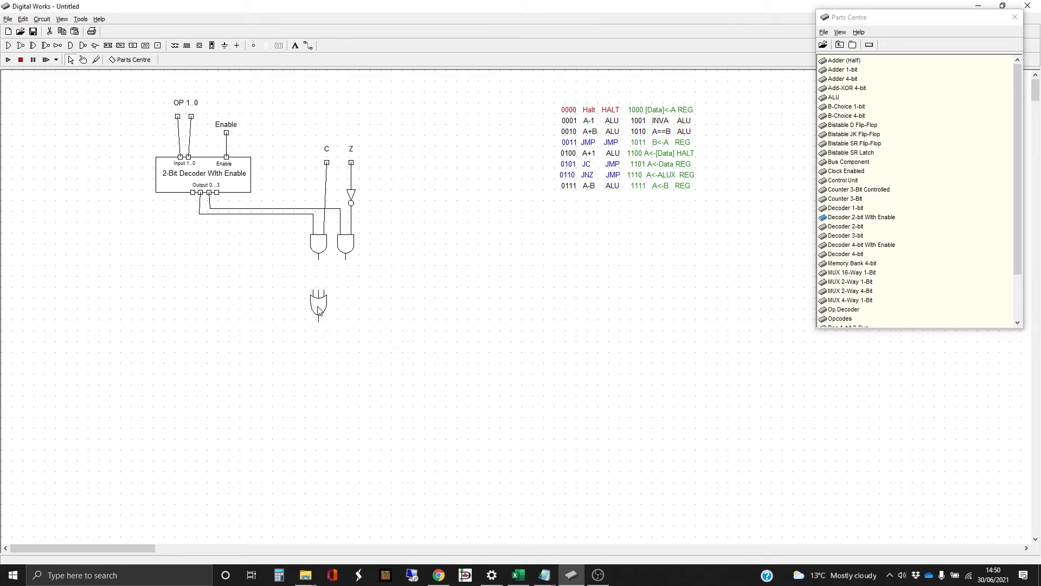
Wire both AND gate outputs and decoder output 3 to the three inputs of the OR gate
{"action": "left_click", "coordinate": [308, 45]}
{"action": "left_click_drag", "start_coordinate": [319, 253], "coordinate": [319, 291]}
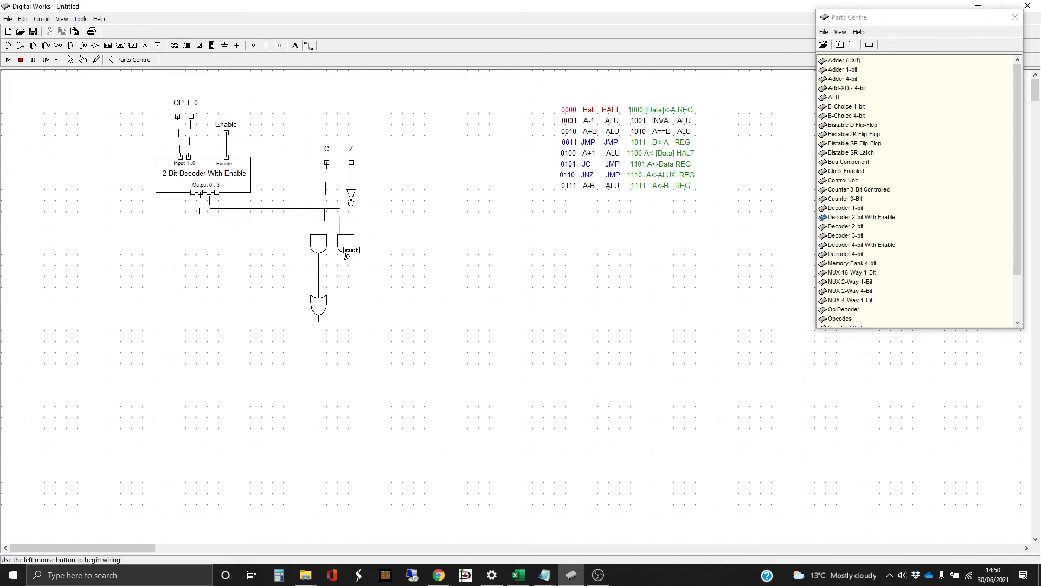
{"action": "left_click_drag", "start_coordinate": [346, 255], "coordinate": [324, 288]}
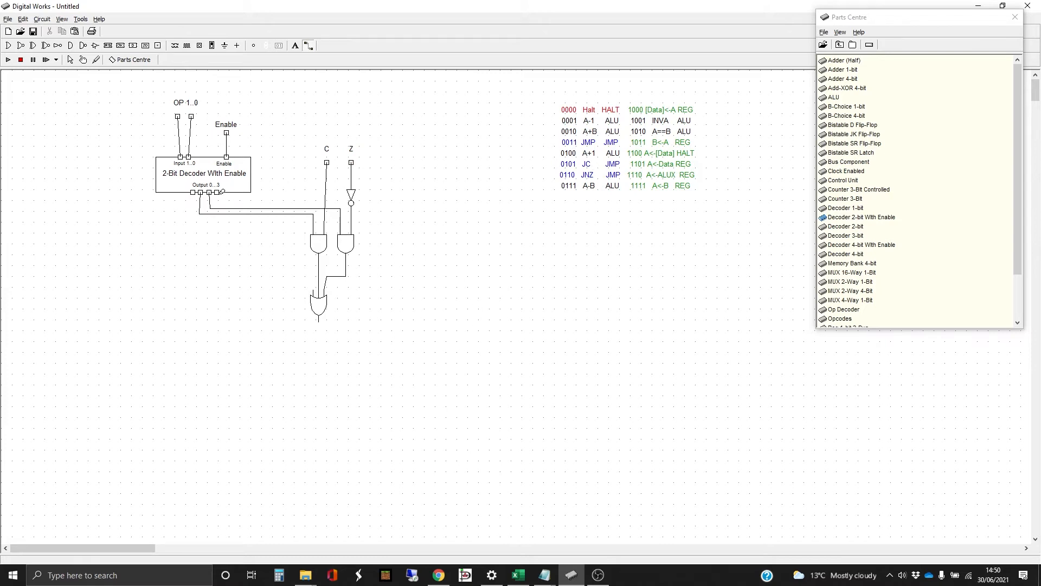
{"action": "left_click_drag", "start_coordinate": [217, 193], "coordinate": [312, 280]}
Place a tag below the OR gate and wire the gate's output to it
{"action": "left_click", "coordinate": [158, 46]}
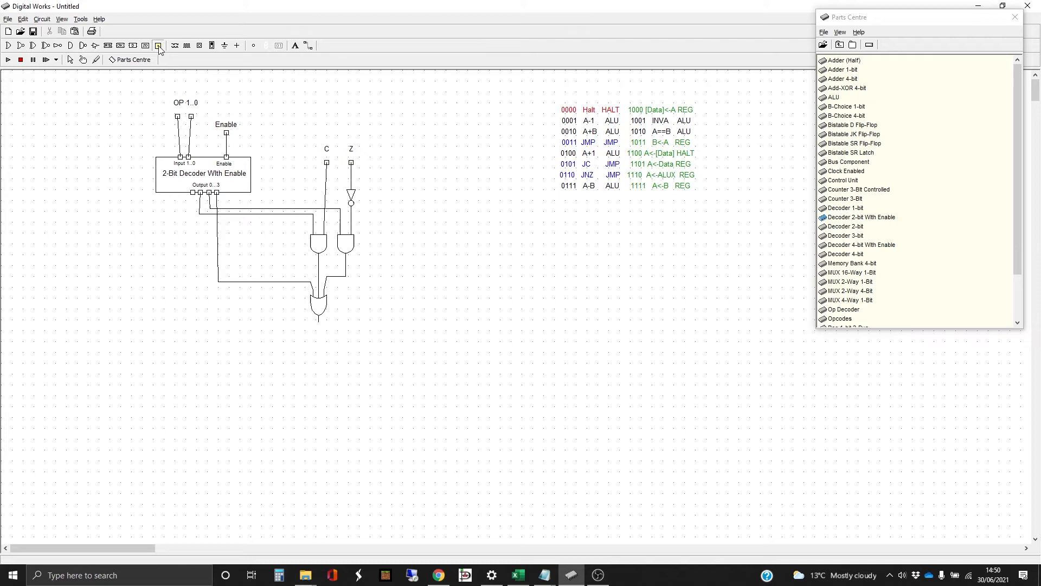
{"action": "left_click", "coordinate": [319, 342]}
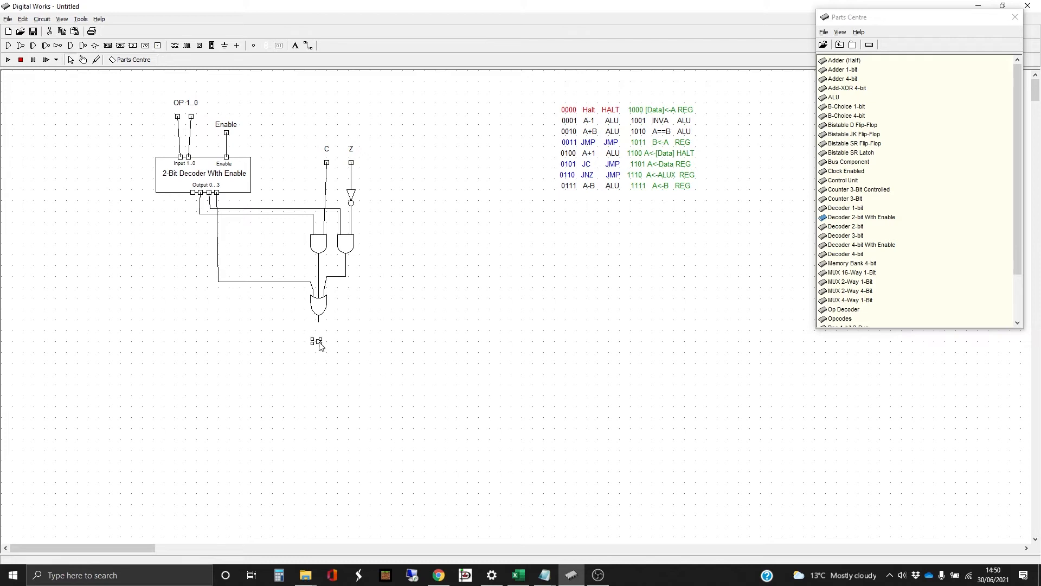
{"action": "left_click", "coordinate": [308, 45]}
{"action": "left_click", "coordinate": [318, 321]}
{"action": "left_click", "coordinate": [320, 337]}
Add the label "Output" below the tag connected to the OR gate
{"action": "left_click", "coordinate": [295, 47]}
{"action": "left_click", "coordinate": [306, 359]}
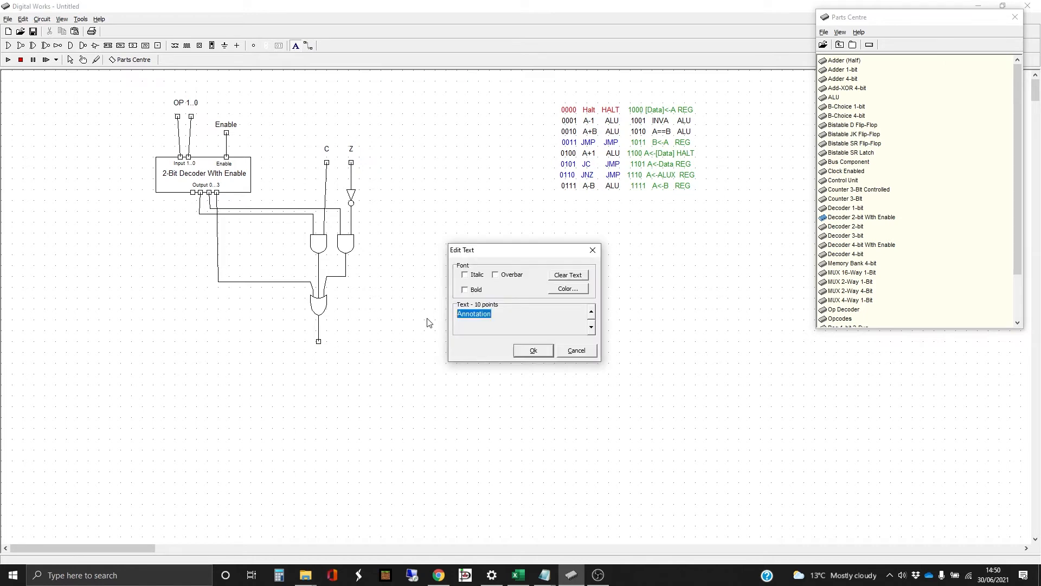
{"action": "type", "text": "Output"}
{"action": "key", "text": "Return"}
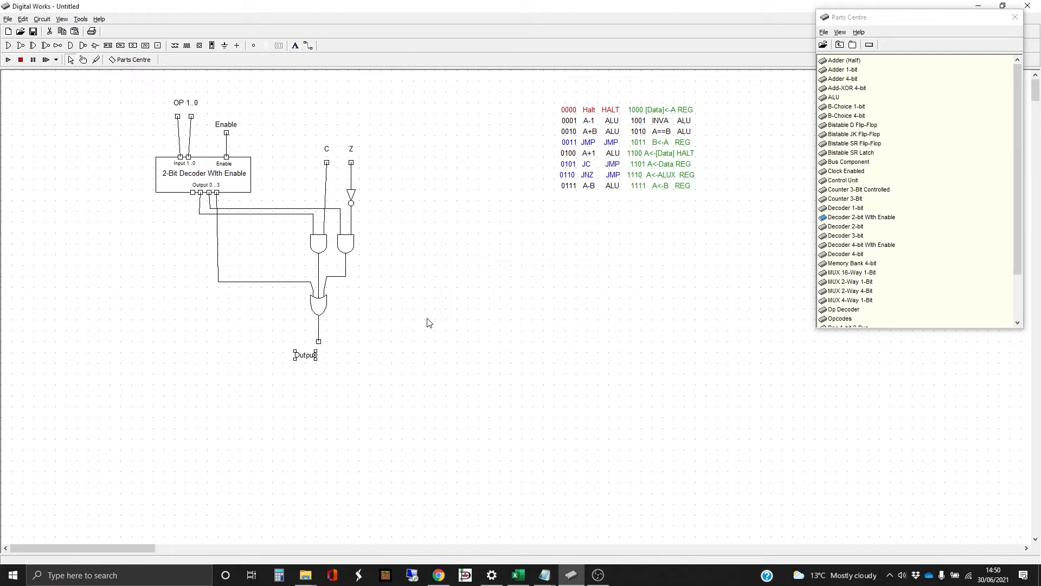
Centre the "Output" label directly below the tag wired to the OR gate
{"action": "left_click_drag", "start_coordinate": [300, 357], "coordinate": [315, 358]}
{"action": "left_click", "coordinate": [378, 337]}
Save the circuit in the DigitalWorks folder under the name "Jump Decoder"
{"action": "left_click", "coordinate": [10, 21]}
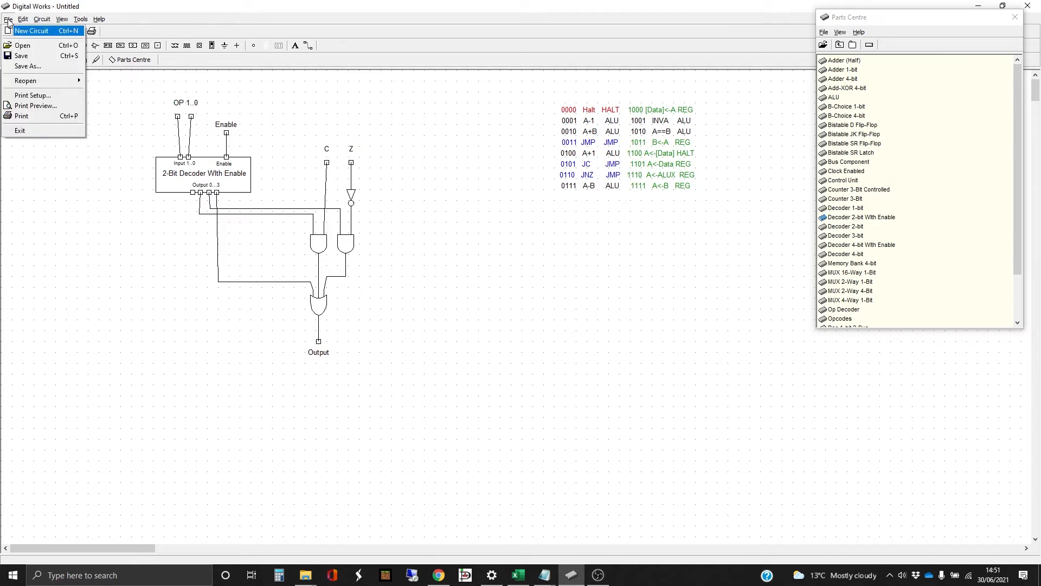
{"action": "left_click", "coordinate": [28, 66]}
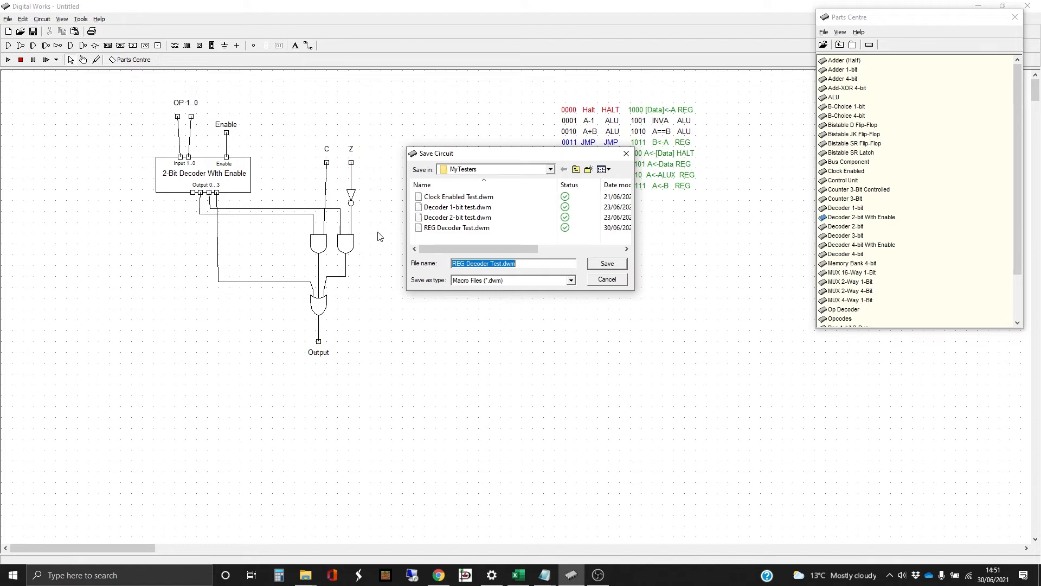
{"action": "left_click", "coordinate": [576, 170]}
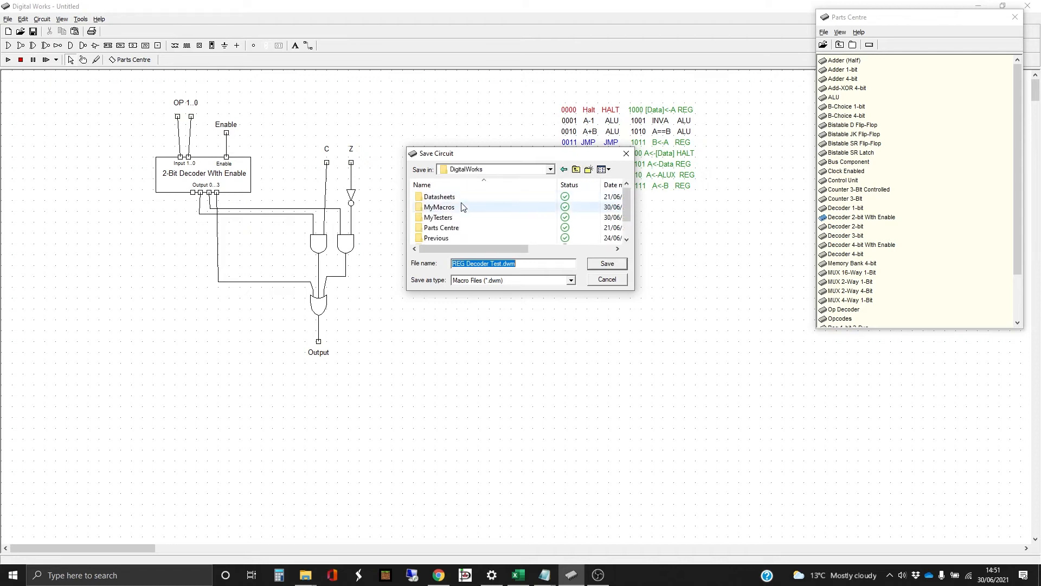
{"action": "left_click", "coordinate": [462, 206]}
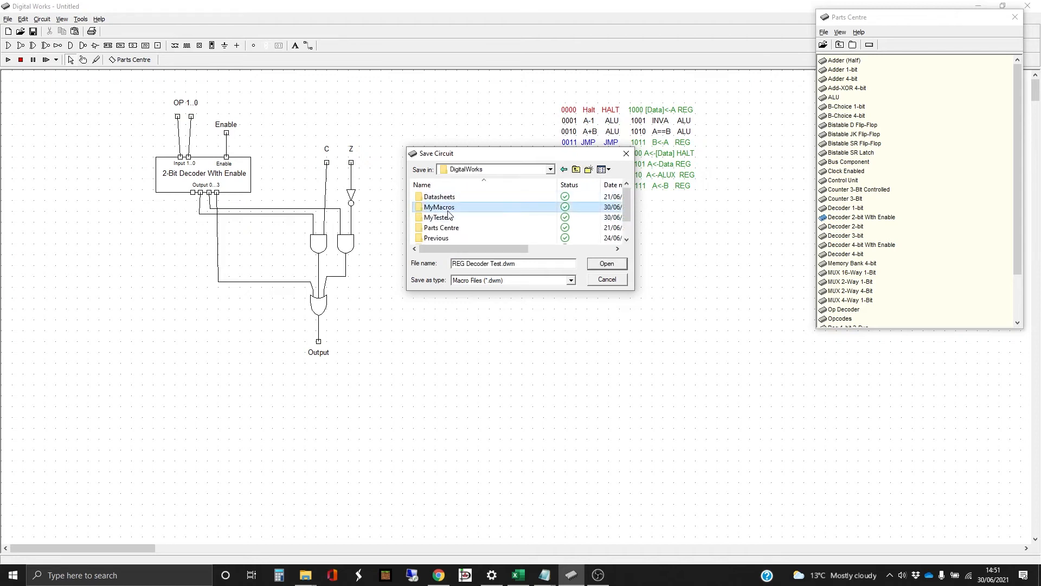
{"action": "left_click", "coordinate": [528, 265]}
{"action": "type", "text": "J"}
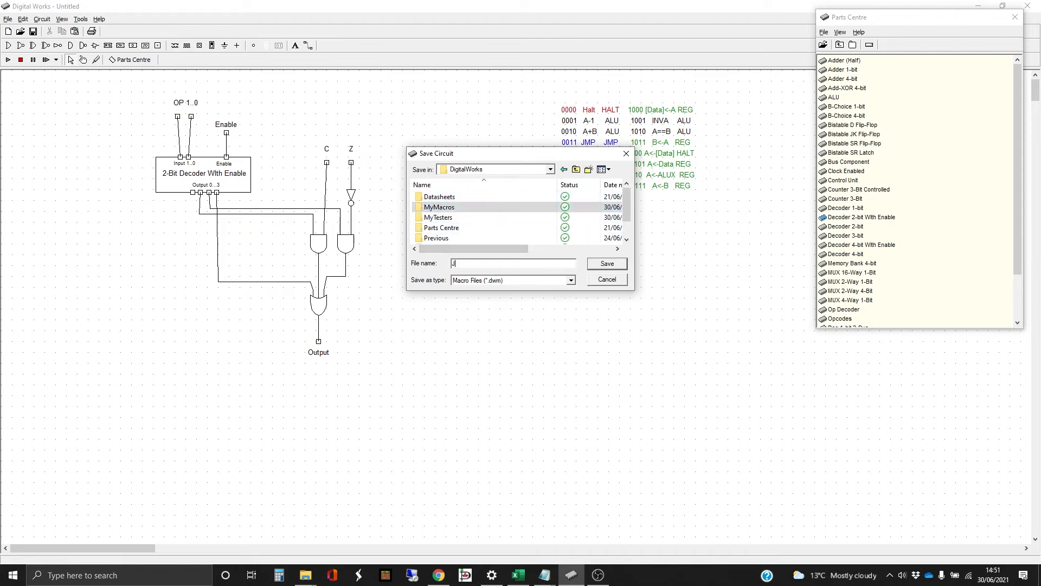
{"action": "type", "text": "ump Decoder"}
{"action": "key", "text": "Return"}
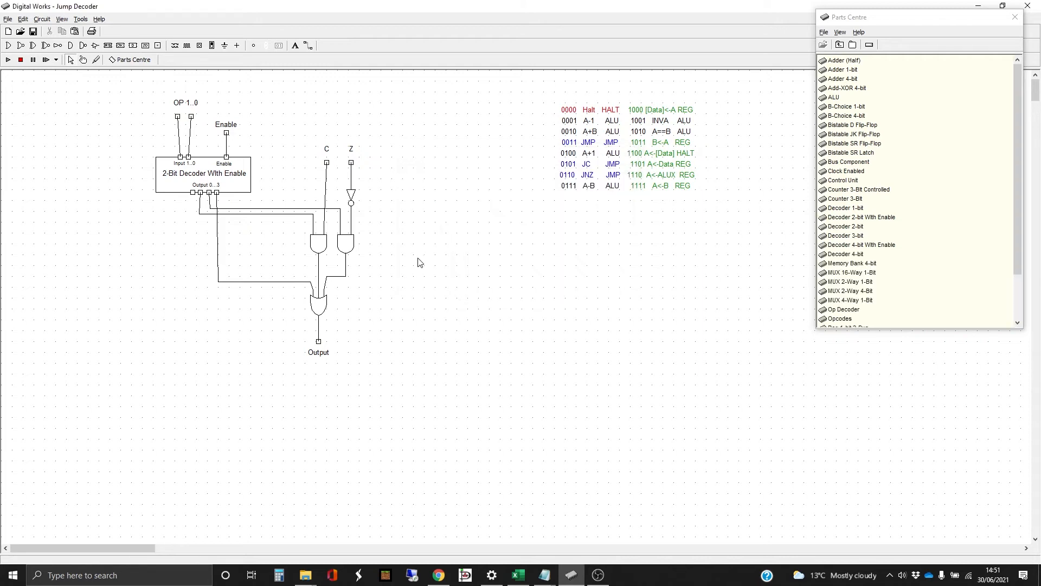
Open the macro template for editing and change the block's "REG Decoder" title to "Jump Decoder"
{"action": "left_click", "coordinate": [81, 19]}
{"action": "left_click", "coordinate": [93, 44]}
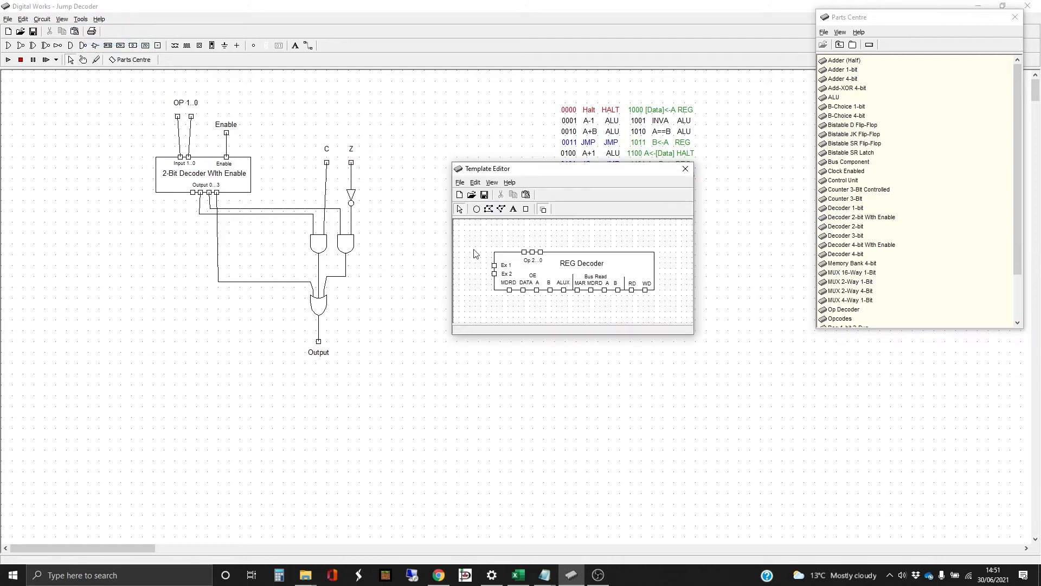
{"action": "left_click", "coordinate": [577, 264]}
{"action": "right_click", "coordinate": [579, 264]}
{"action": "left_click", "coordinate": [612, 302]}
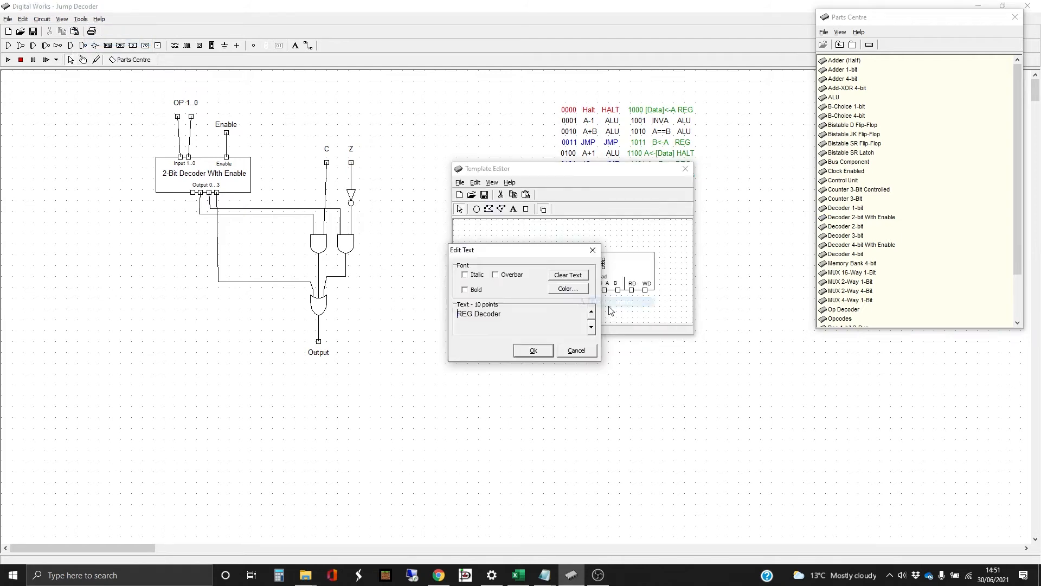
{"action": "double_click", "coordinate": [472, 313]}
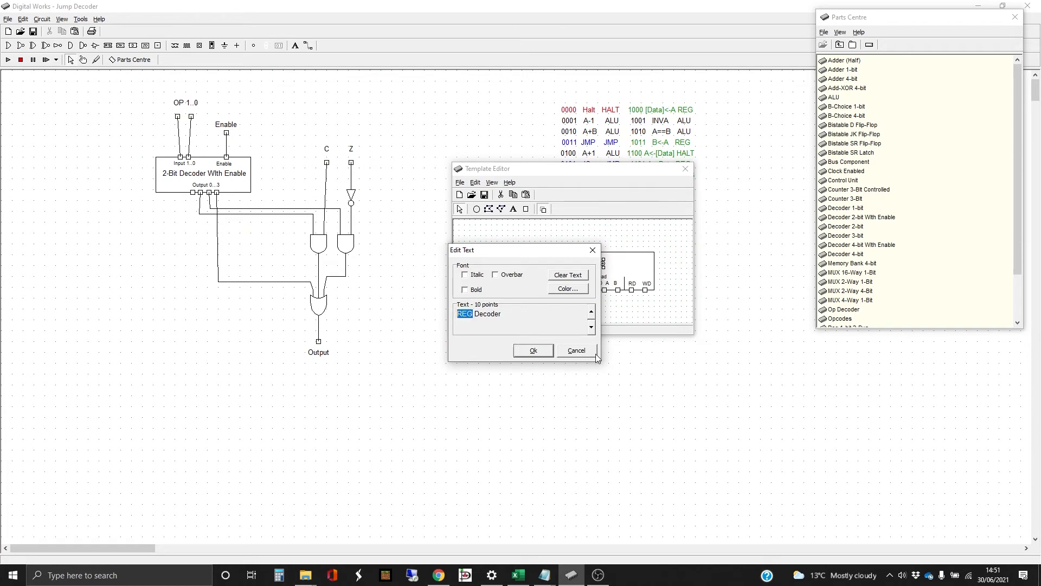
{"action": "type", "text": "Jumo"}
{"action": "key", "text": "BackSpace"}
{"action": "type", "text": "p"}
{"action": "key", "text": "Return"}
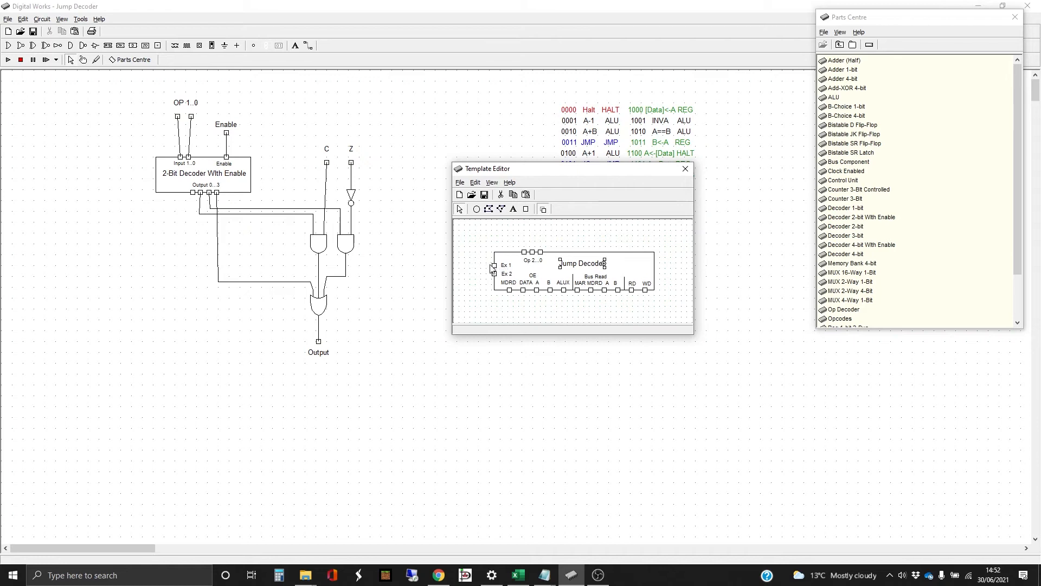
Delete the Ex 2 pin with its label and the first of the three Op pins from the template
{"action": "left_click_drag", "start_coordinate": [487, 268], "coordinate": [520, 285]}
{"action": "key", "text": "Delete"}
{"action": "key", "text": "Return"}
{"action": "left_click", "coordinate": [525, 253]}
{"action": "right_click", "coordinate": [525, 253]}
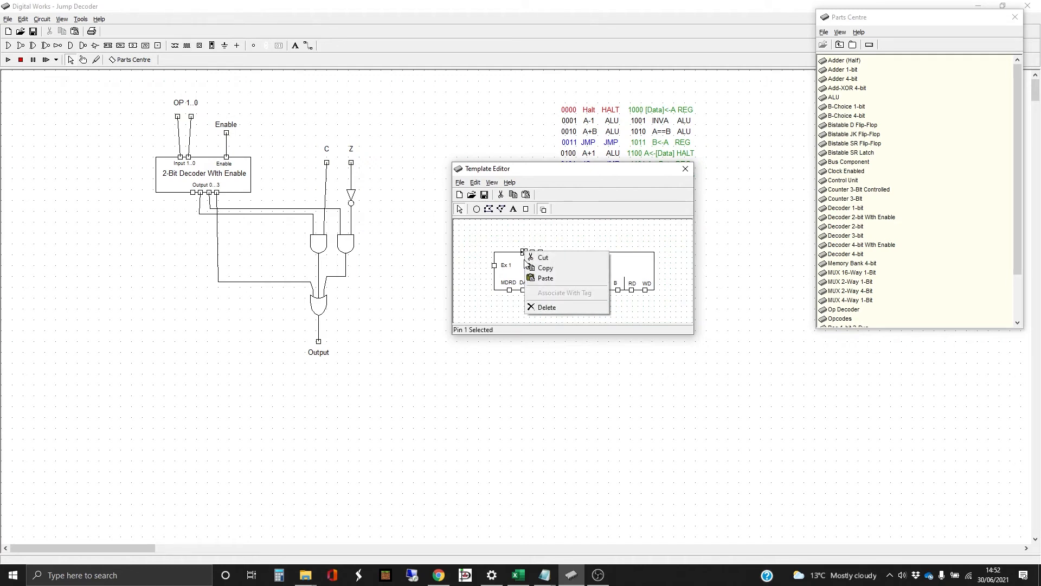
{"action": "left_click", "coordinate": [547, 307]}
{"action": "left_click", "coordinate": [494, 313]}
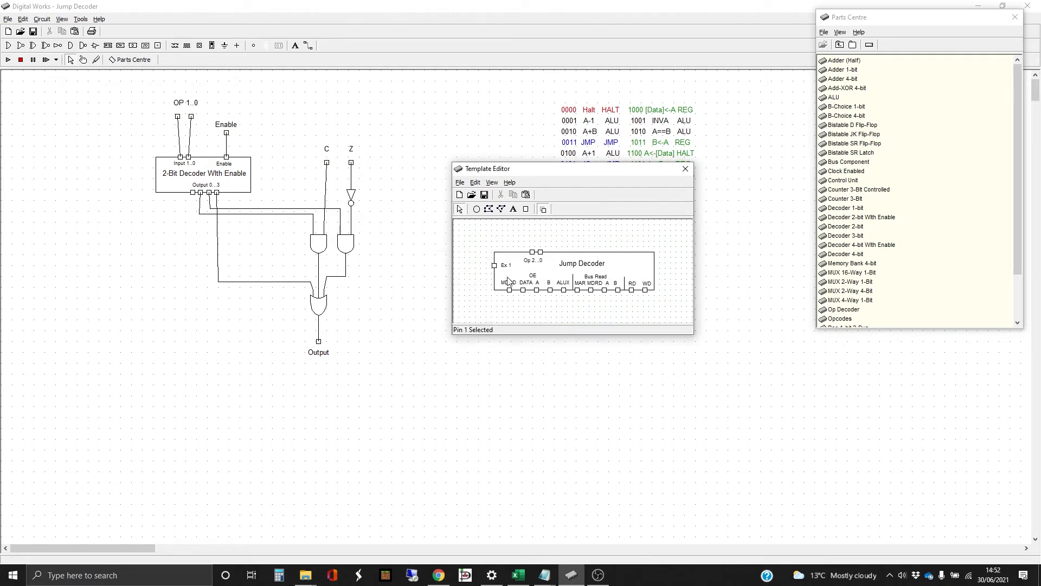
Change the label of the two Op pins to "Op 1...0"
{"action": "right_click", "coordinate": [537, 261]}
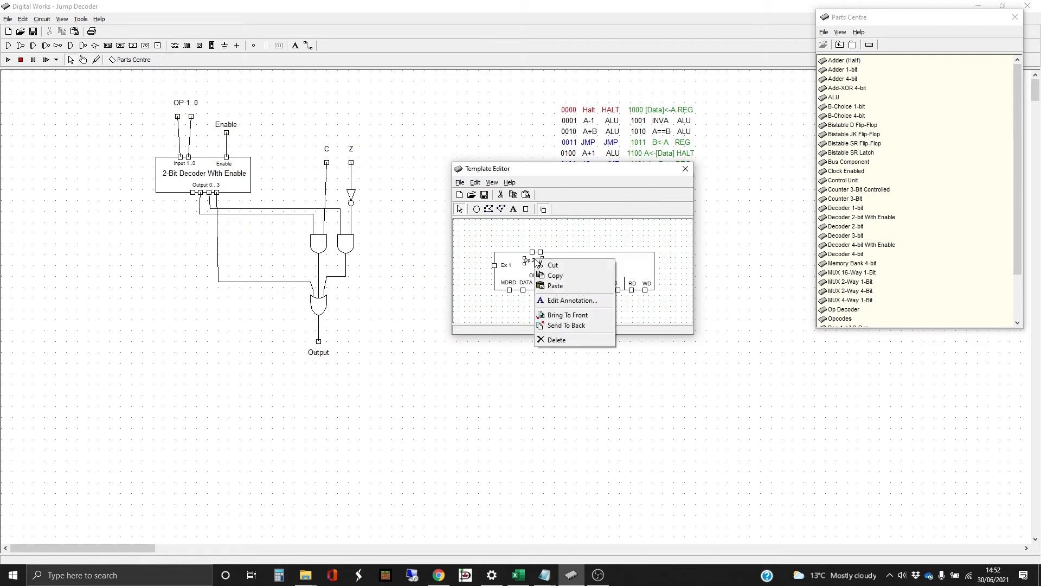
{"action": "left_click", "coordinate": [569, 300]}
{"action": "left_click", "coordinate": [467, 313]}
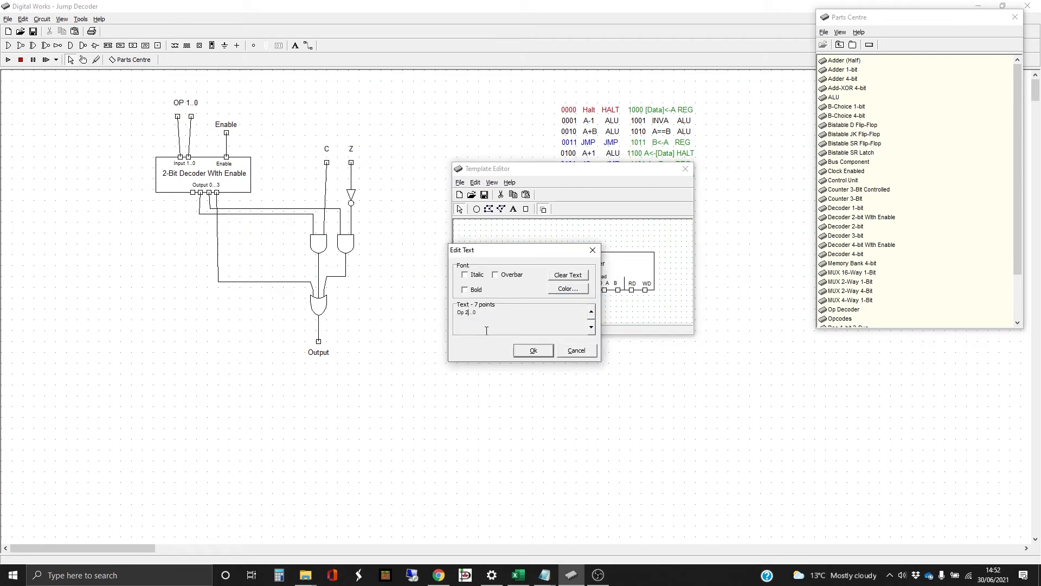
{"action": "key", "text": "Return"}
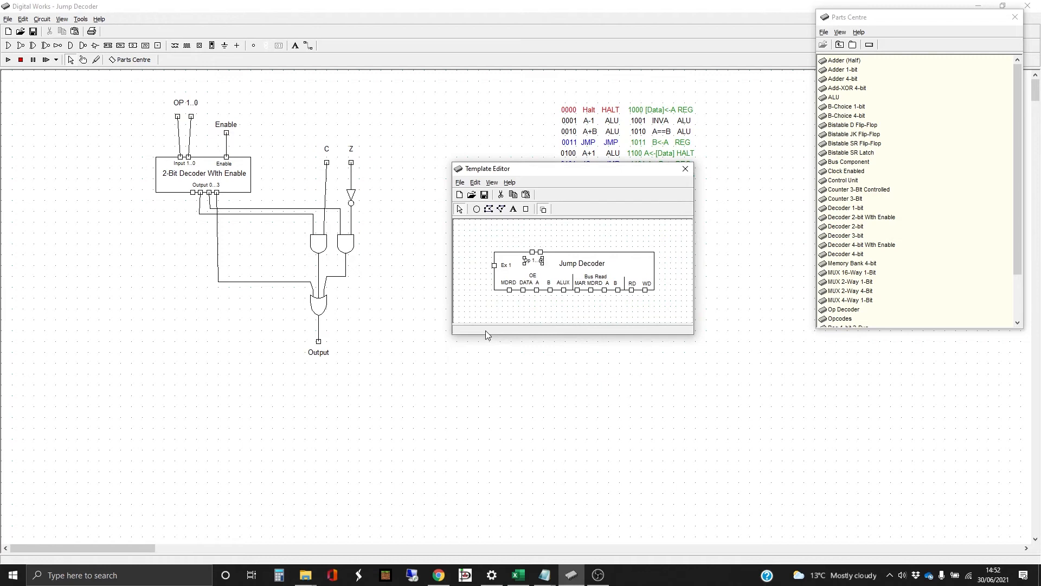
Delete all output pins except the first one, together with the OE, Bus Read and RD/WD labels and divider lines
{"action": "left_click", "coordinate": [540, 312]}
{"action": "left_click_drag", "start_coordinate": [658, 305], "coordinate": [520, 274]}
{"action": "key", "text": "Delete"}
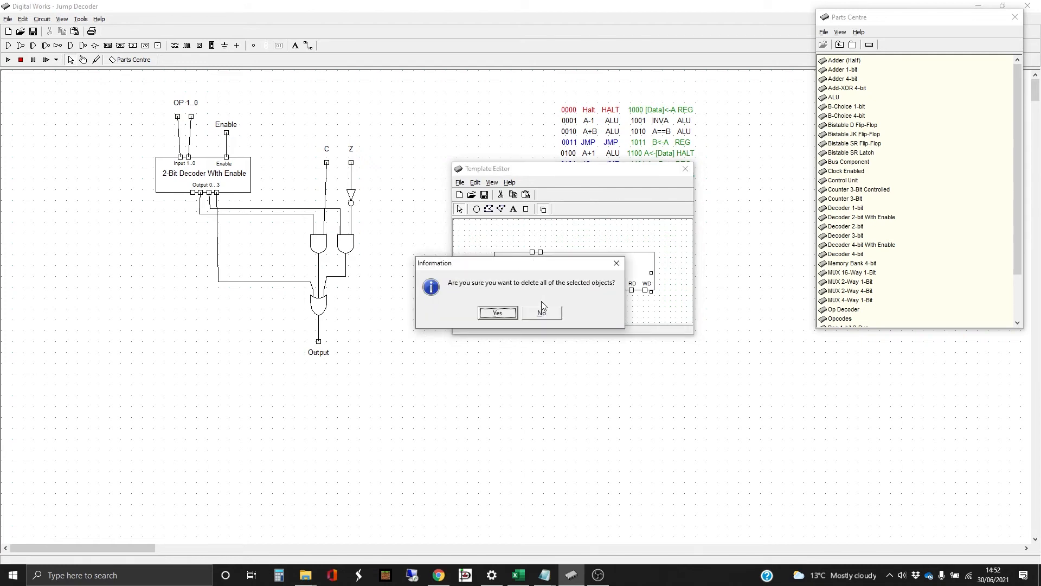
{"action": "left_click", "coordinate": [497, 313]}
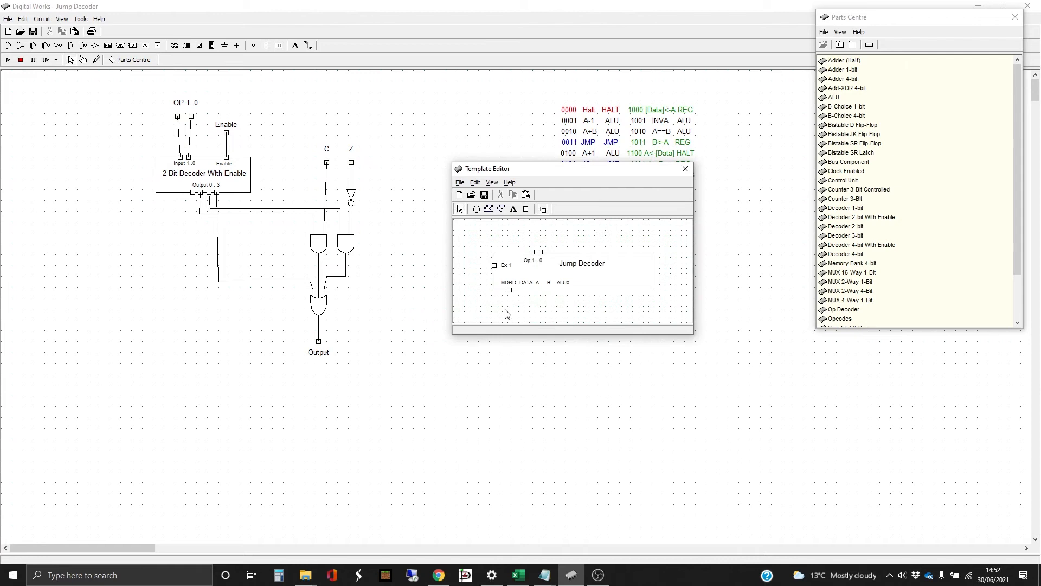
Add two pins on the block's top edge, label them "C" and "Z", and move the title clear of the labels
{"action": "left_click", "coordinate": [525, 209]}
{"action": "left_click", "coordinate": [567, 251]}
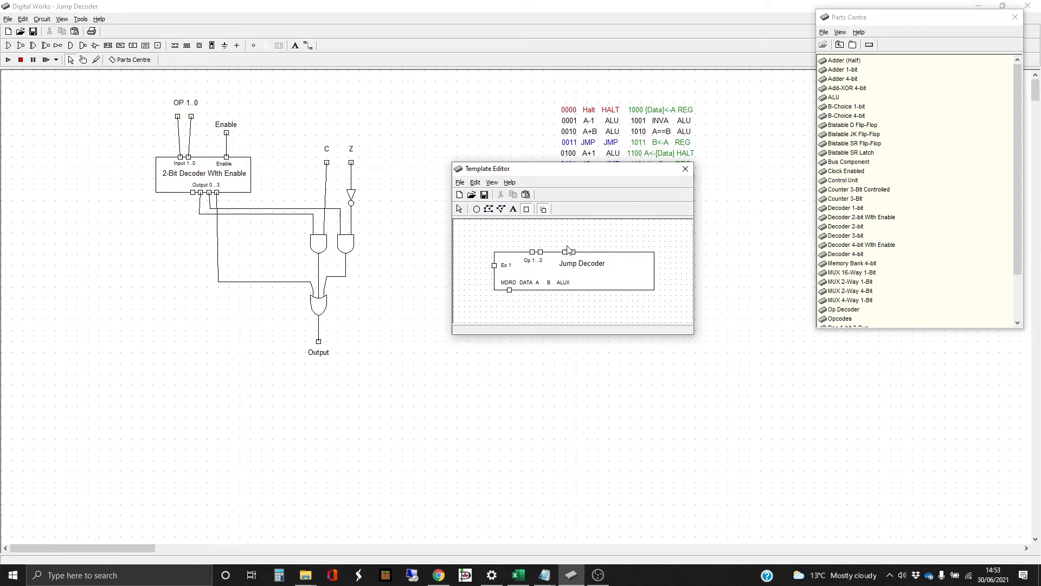
{"action": "left_click", "coordinate": [513, 209]}
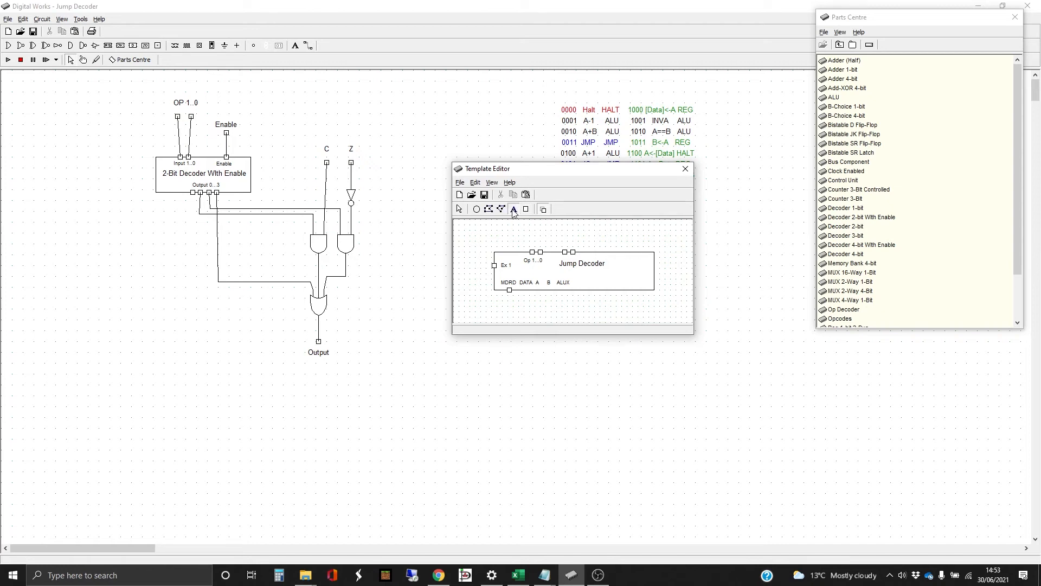
{"action": "left_click", "coordinate": [571, 261]}
{"action": "left_click_drag", "start_coordinate": [488, 315], "coordinate": [454, 318]}
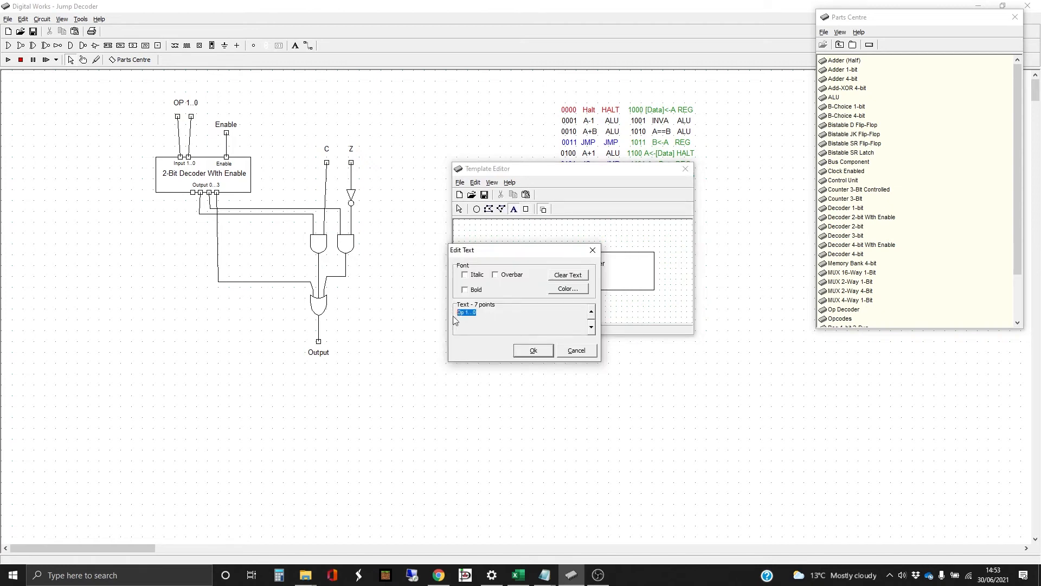
{"action": "type", "text": "C"}
{"action": "key", "text": "Return"}
{"action": "key", "text": "Left"}
{"action": "key", "text": "Left"}
{"action": "key", "text": "Left"}
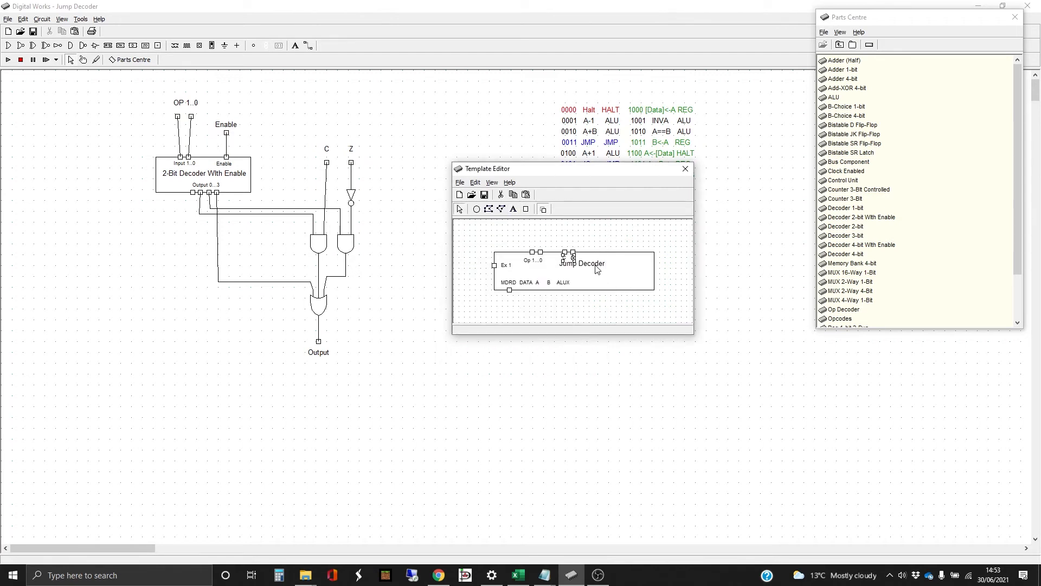
{"action": "left_click_drag", "start_coordinate": [589, 267], "coordinate": [599, 273]}
Replace the text of the remaining output label along the block's bottom edge with "Out"
{"action": "left_click", "coordinate": [531, 285]}
{"action": "right_click", "coordinate": [532, 286]}
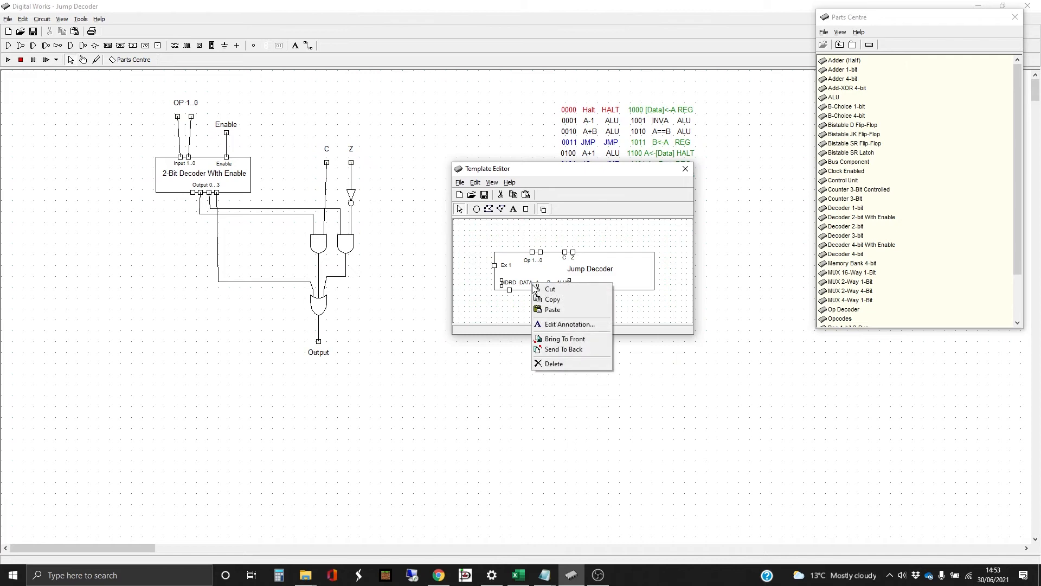
{"action": "left_click", "coordinate": [553, 321]}
{"action": "left_click_drag", "start_coordinate": [539, 315], "coordinate": [452, 316]}
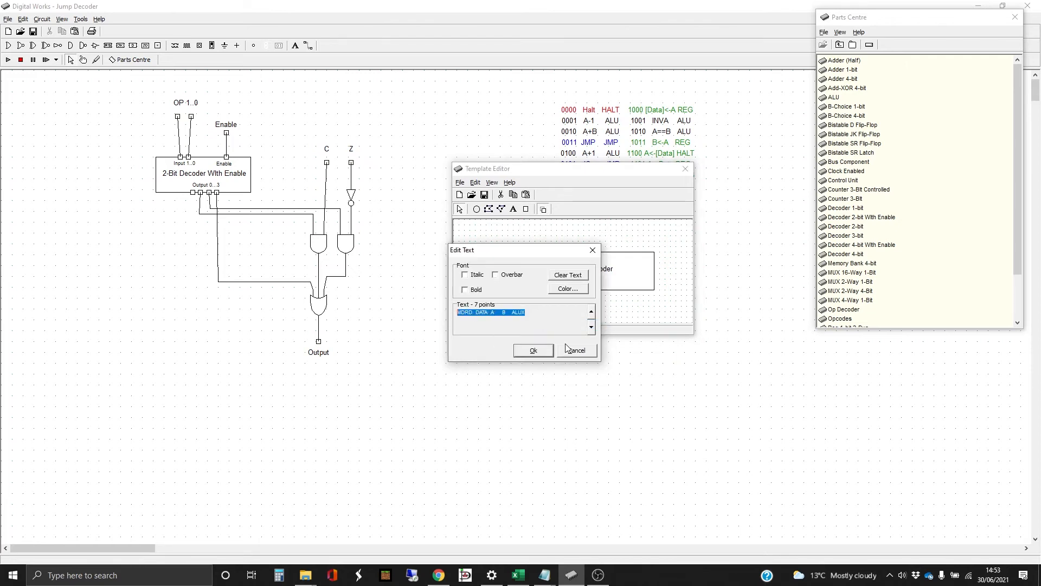
{"action": "type", "text": "Out"}
{"action": "key", "text": "Return"}
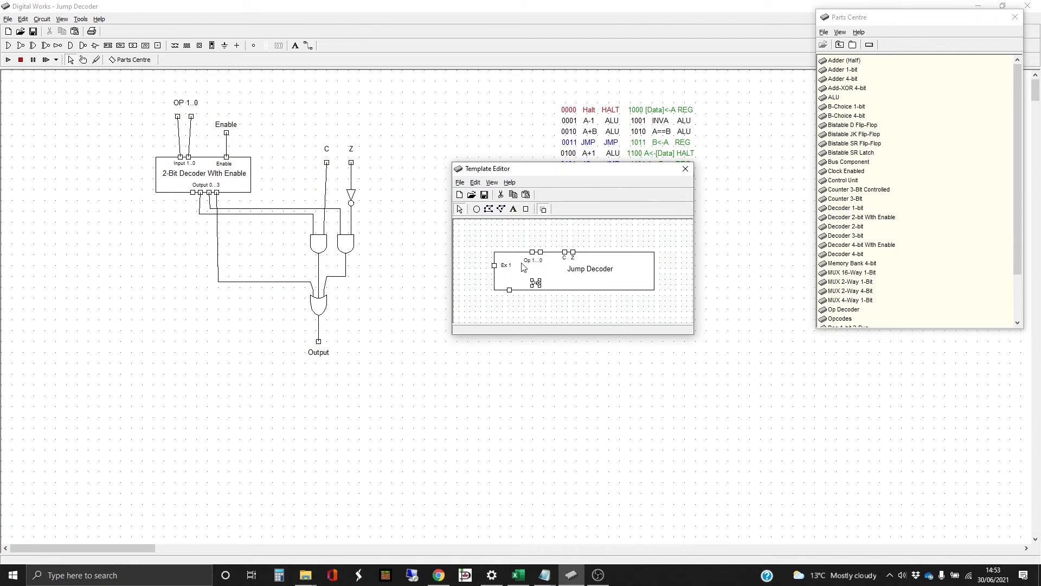
Gather the pins, labels and title towards the block's left side and narrow the rectangle to fit around them
{"action": "left_click_drag", "start_coordinate": [588, 270], "coordinate": [543, 255]}
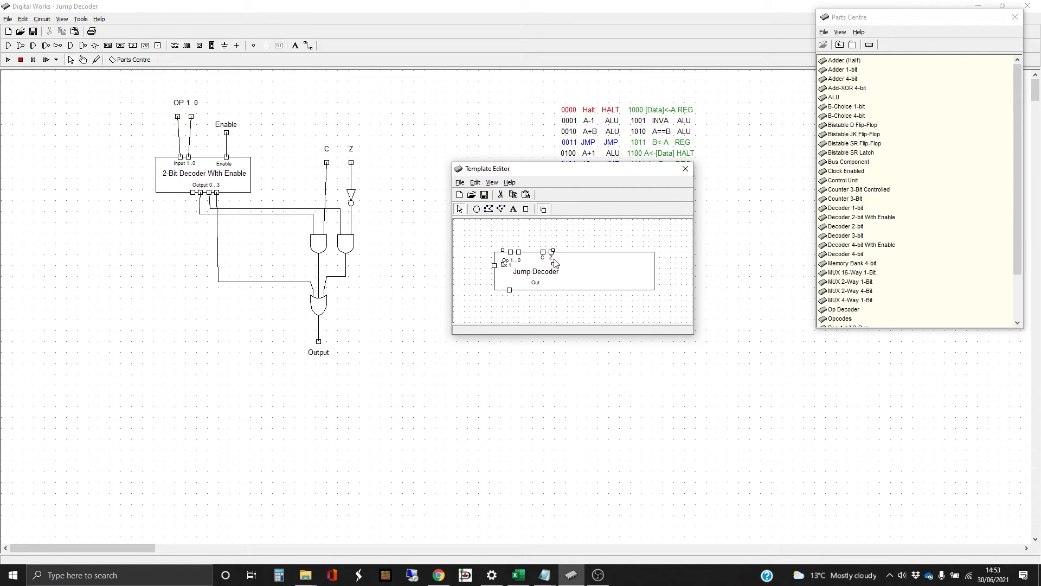
{"action": "left_click", "coordinate": [547, 273]}
{"action": "mouse_move", "coordinate": [489, 260]}
{"action": "left_mouse_down"}
{"action": "mouse_move", "coordinate": [515, 275]}
{"action": "mouse_move", "coordinate": [504, 271]}
{"action": "left_mouse_up"}
{"action": "left_click", "coordinate": [511, 291]}
{"action": "left_click", "coordinate": [637, 280]}
{"action": "left_click_drag", "start_coordinate": [655, 252], "coordinate": [567, 249]}
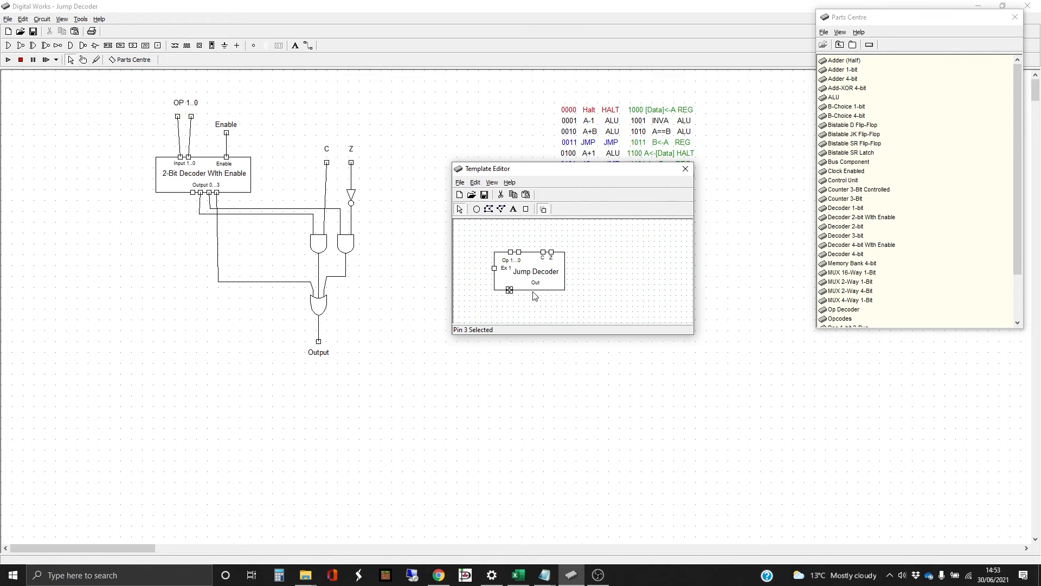
Centre the output pin beneath the "Out" label on the block's bottom edge and close the template
{"action": "left_click_drag", "start_coordinate": [510, 291], "coordinate": [529, 288]}
{"action": "left_click", "coordinate": [534, 283]}
{"action": "left_click", "coordinate": [591, 288]}
{"action": "left_click", "coordinate": [685, 169]}
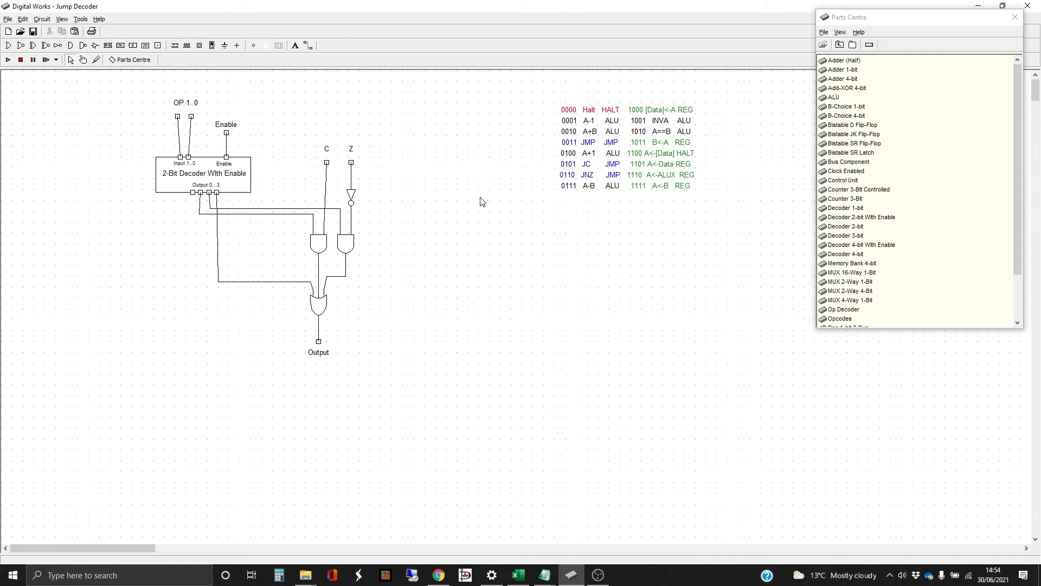
Associate the first OP 1..0 tag in the circuit with the template's first Op pin
{"action": "right_click", "coordinate": [179, 118]}
{"action": "left_click", "coordinate": [195, 120]}
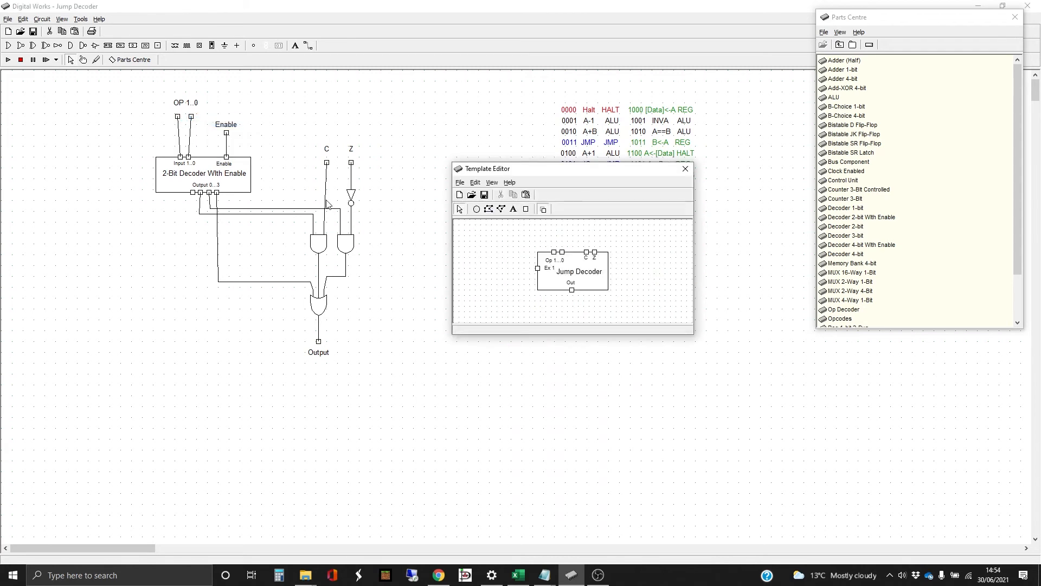
{"action": "right_click", "coordinate": [554, 252]}
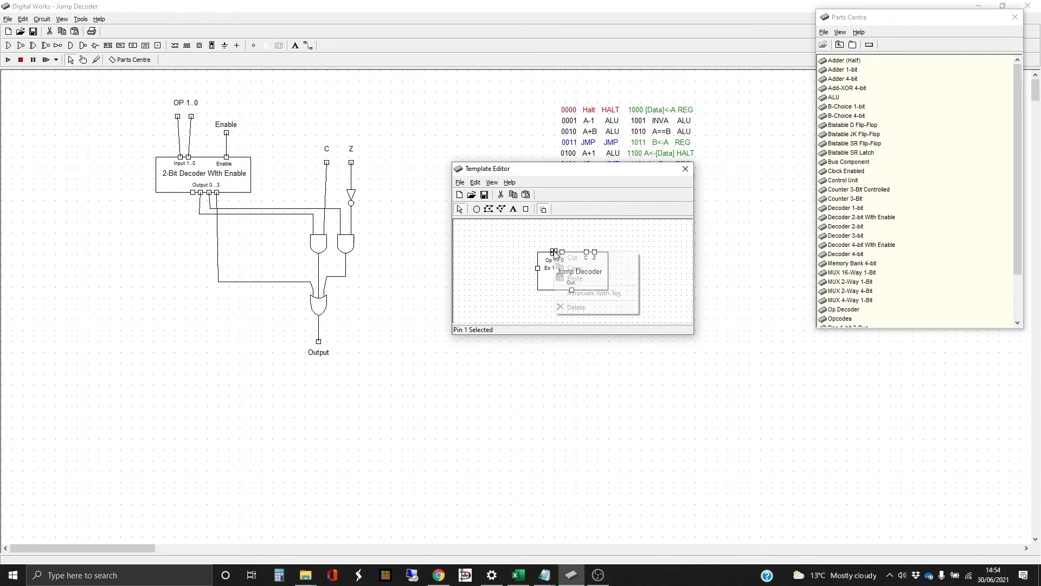
{"action": "left_click", "coordinate": [579, 294]}
{"action": "left_click", "coordinate": [685, 171]}
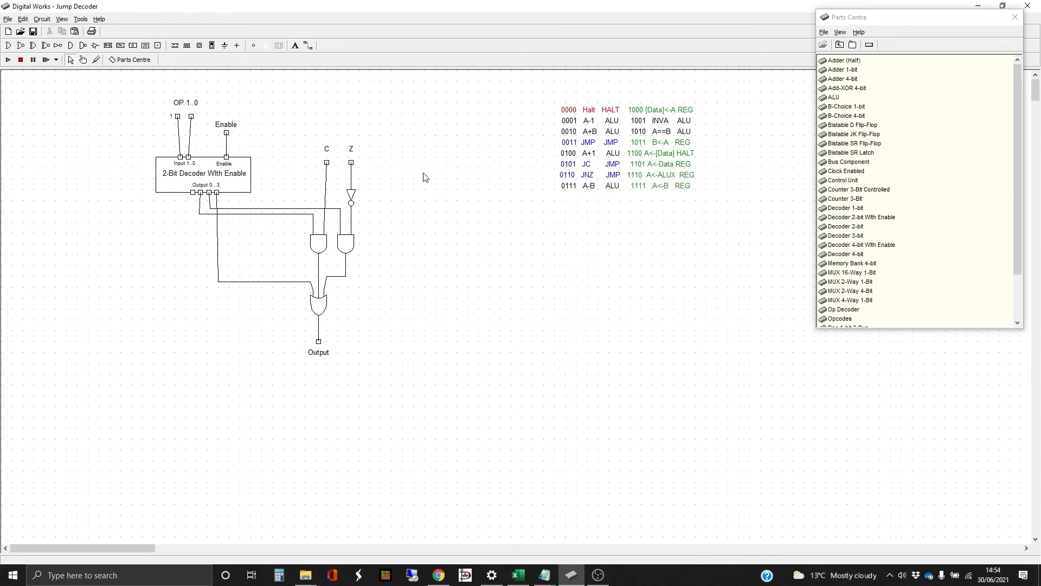
Associate the second OP 1..0 tag in the circuit with the template's second Op pin
{"action": "right_click", "coordinate": [193, 117]}
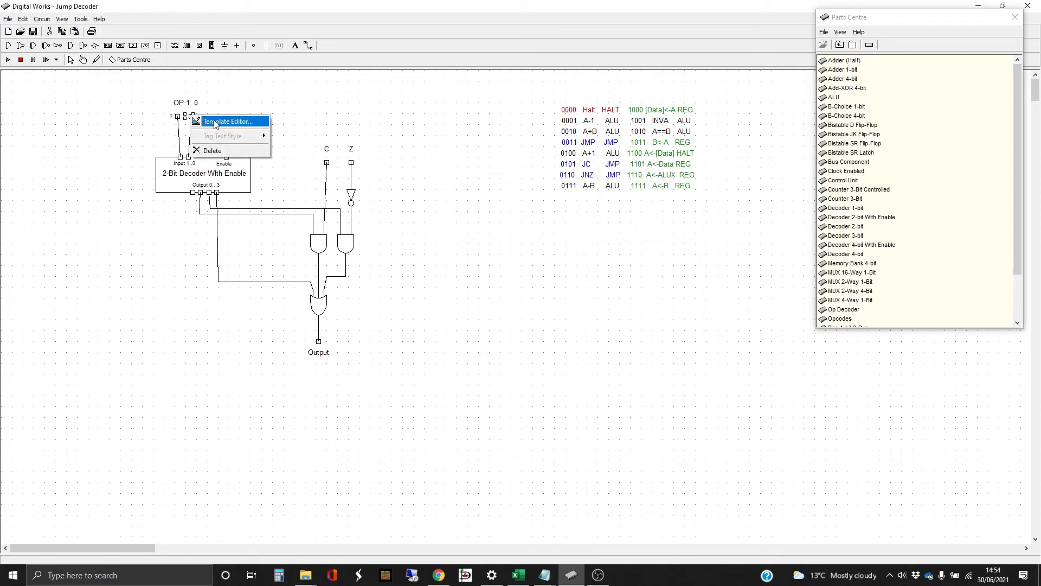
{"action": "left_click", "coordinate": [217, 121]}
{"action": "left_click", "coordinate": [563, 256]}
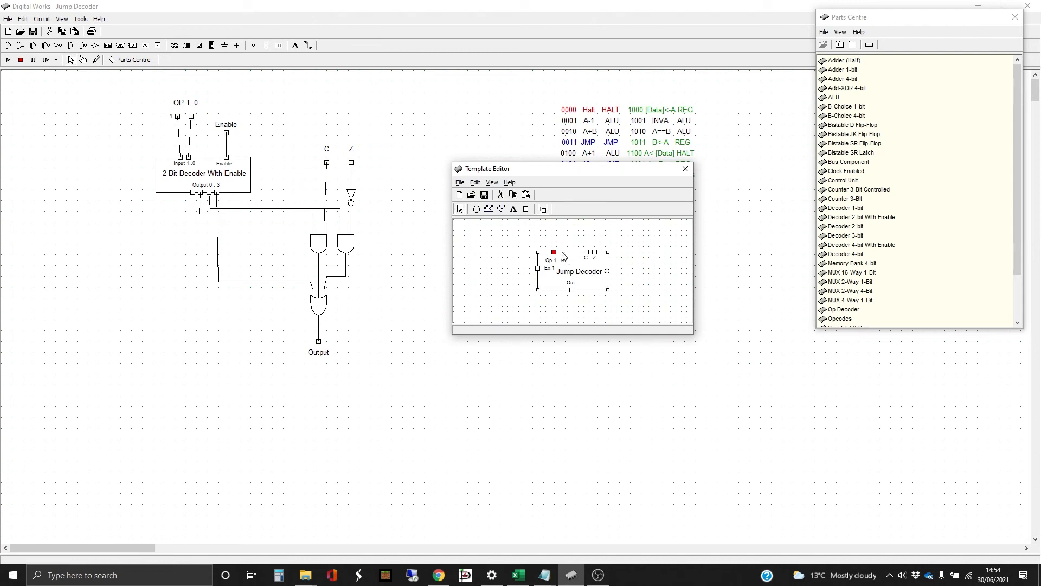
{"action": "left_click", "coordinate": [562, 253]}
{"action": "right_click", "coordinate": [563, 253]}
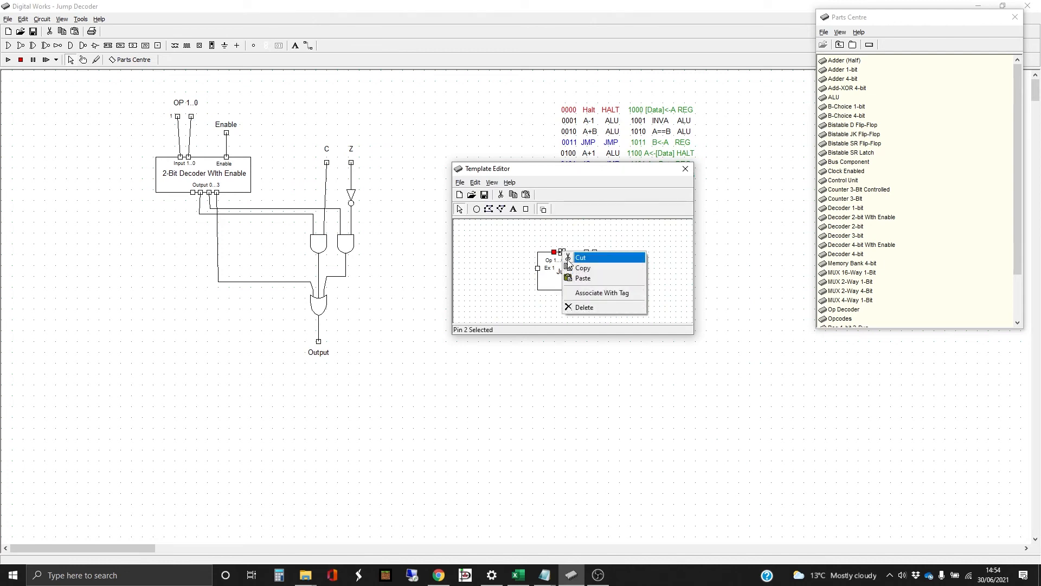
{"action": "left_click", "coordinate": [587, 291]}
{"action": "left_click", "coordinate": [685, 169]}
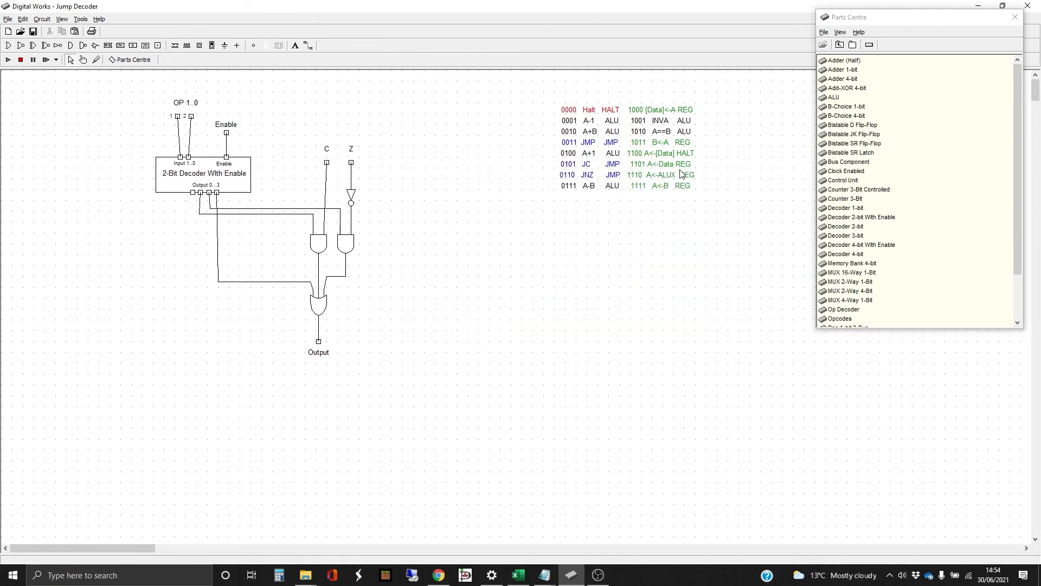
Associate the circuit's Enable tag with the Ex 1 pin on the template block's left edge
{"action": "left_click", "coordinate": [228, 136]}
{"action": "right_click", "coordinate": [228, 136]}
{"action": "left_click", "coordinate": [255, 140]}
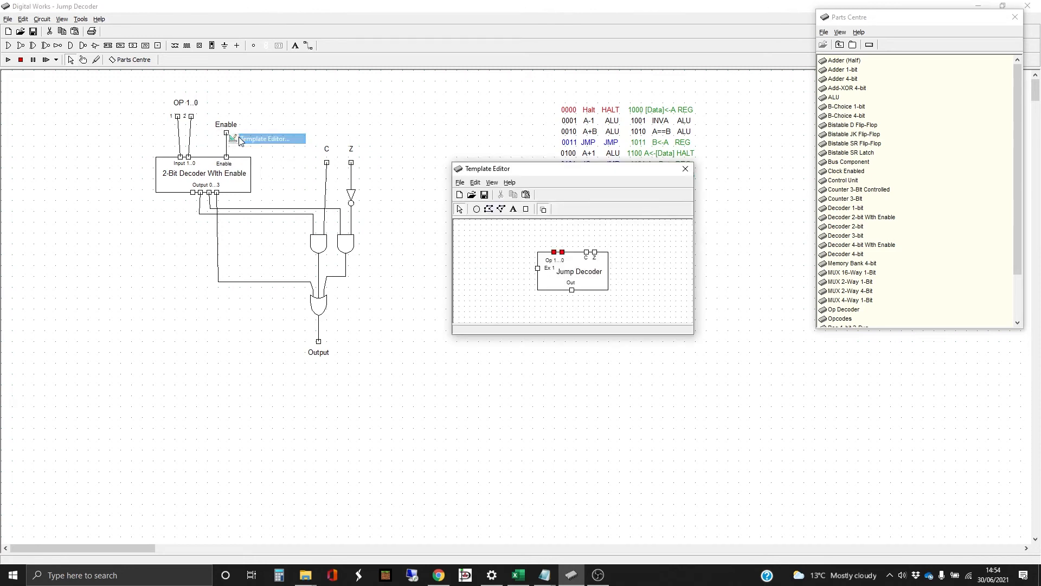
{"action": "left_click", "coordinate": [538, 269]}
{"action": "right_click", "coordinate": [538, 269]}
{"action": "left_click", "coordinate": [564, 307]}
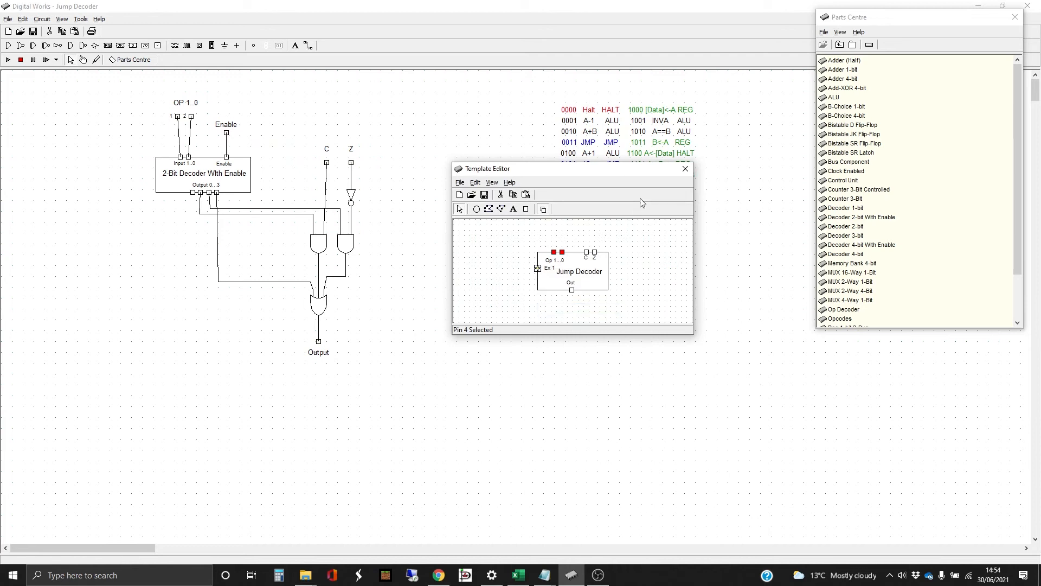
{"action": "left_click", "coordinate": [684, 173]}
Associate the circuit's C tag with the template's C pin
{"action": "left_click", "coordinate": [327, 163]}
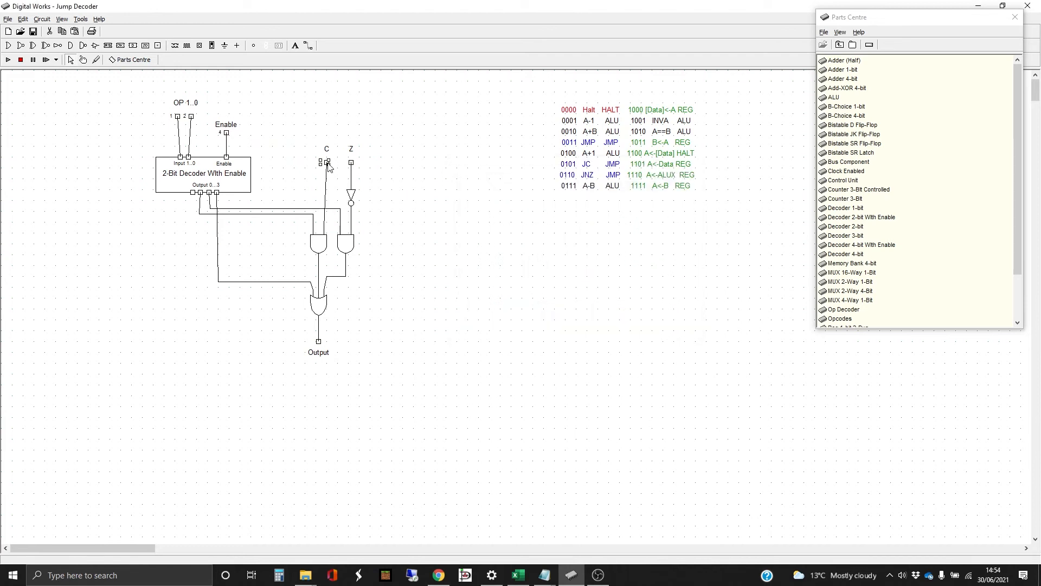
{"action": "right_click", "coordinate": [329, 163]}
{"action": "left_click", "coordinate": [336, 171]}
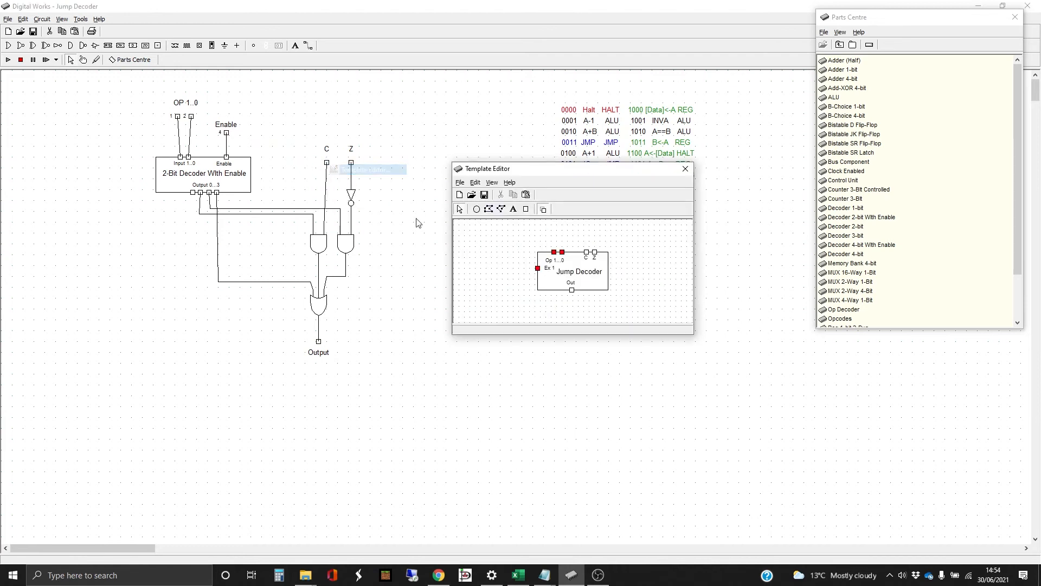
{"action": "right_click", "coordinate": [588, 255]}
{"action": "left_click", "coordinate": [629, 293]}
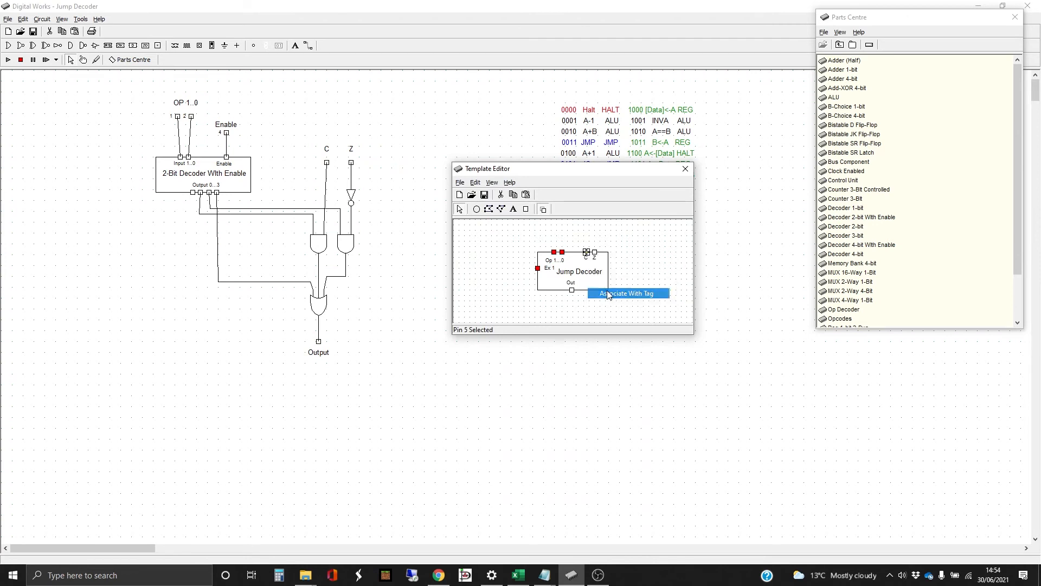
{"action": "left_click", "coordinate": [686, 169]}
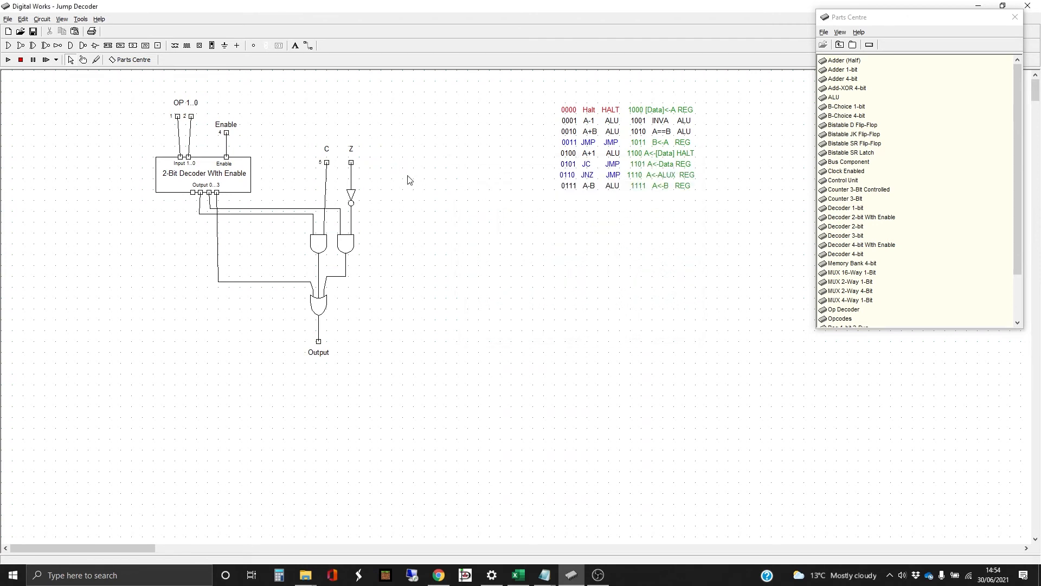
Associate the circuit's Z tag with the template's Z pin
{"action": "left_click", "coordinate": [351, 163]}
{"action": "right_click", "coordinate": [353, 166]}
{"action": "left_click", "coordinate": [365, 169]}
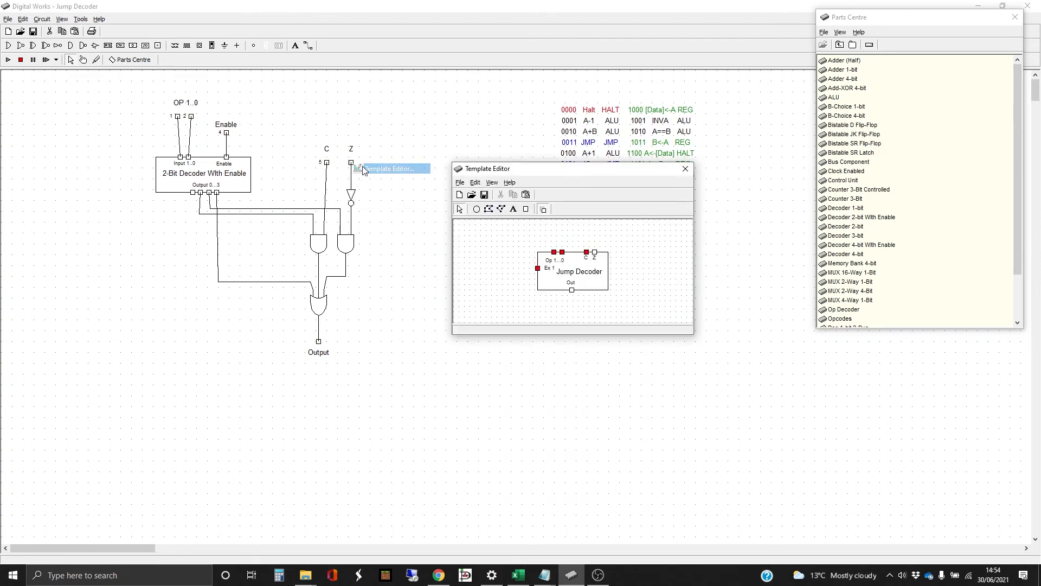
{"action": "right_click", "coordinate": [595, 255]}
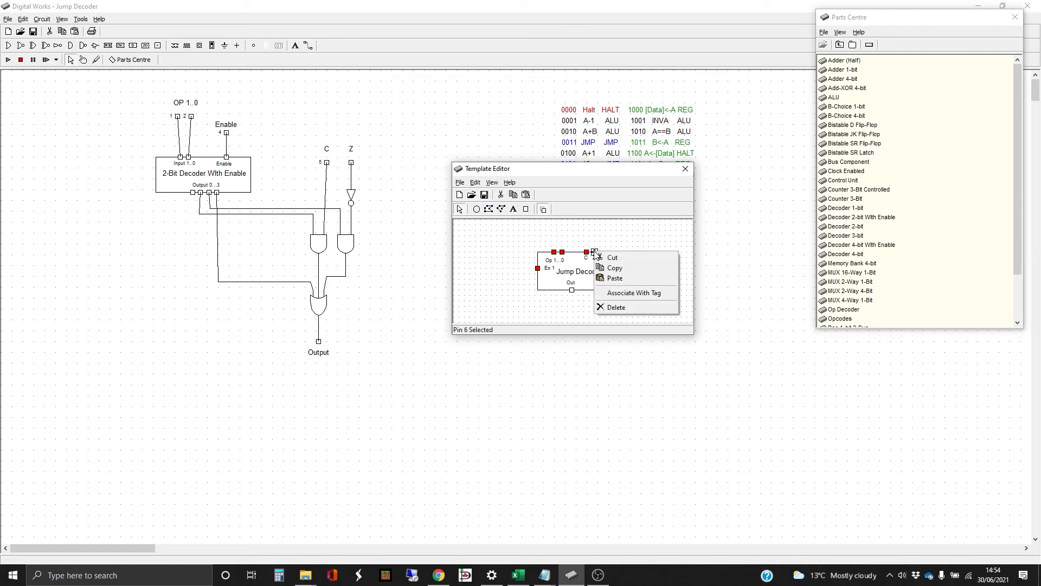
{"action": "left_click", "coordinate": [629, 293]}
{"action": "left_click", "coordinate": [685, 169]}
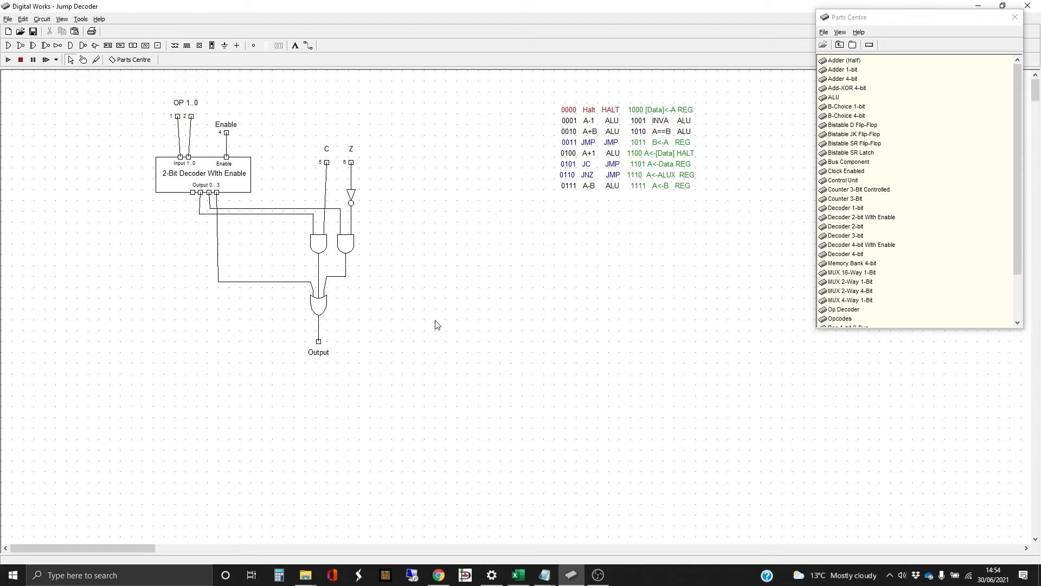
Associate the circuit's Output tag with the template's Out pin and close the template
{"action": "left_click", "coordinate": [319, 342]}
{"action": "right_click", "coordinate": [319, 344]}
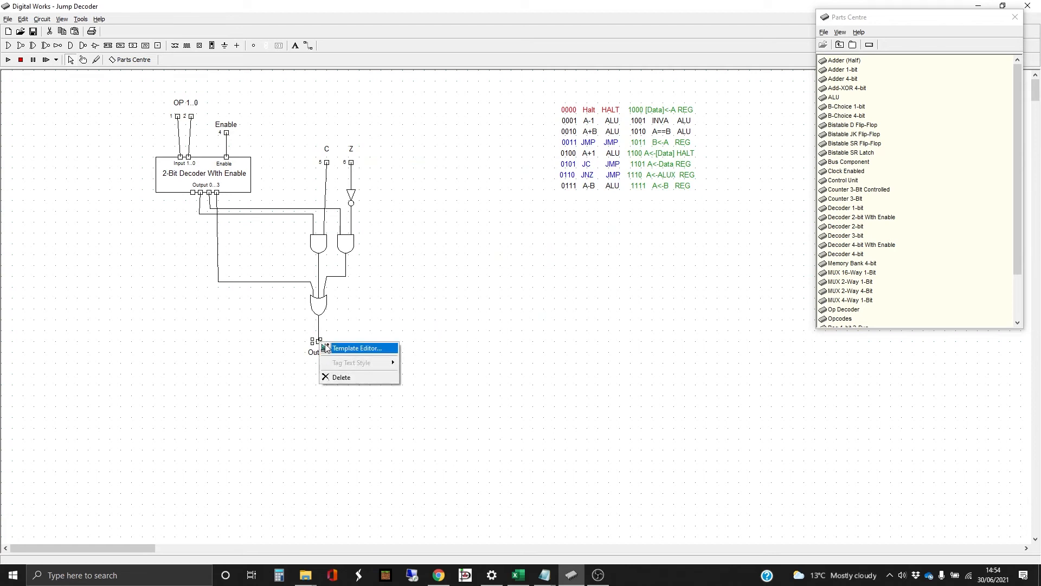
{"action": "left_click", "coordinate": [325, 348]}
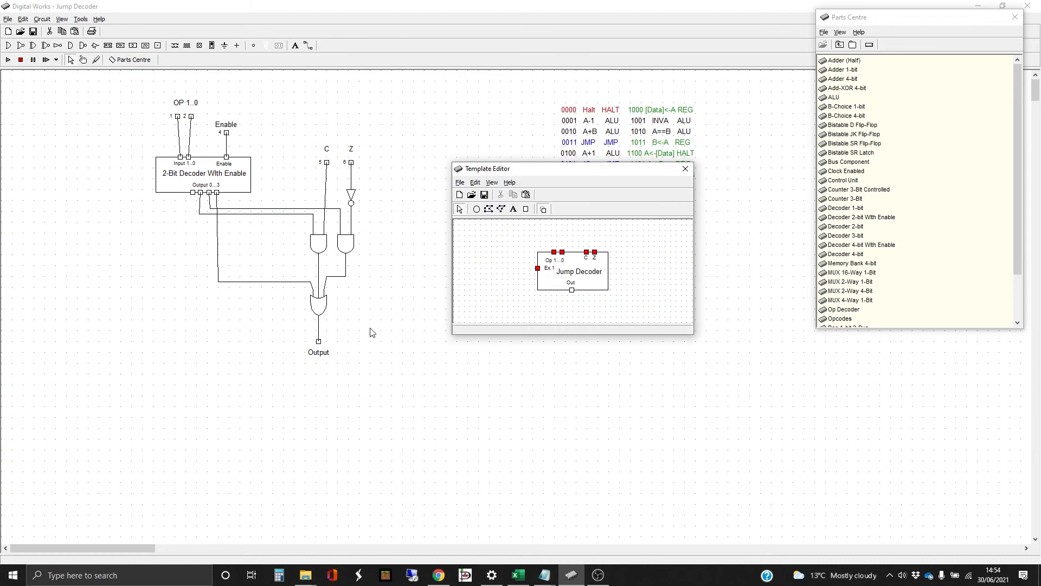
{"action": "right_click", "coordinate": [572, 293]}
{"action": "left_click", "coordinate": [607, 329]}
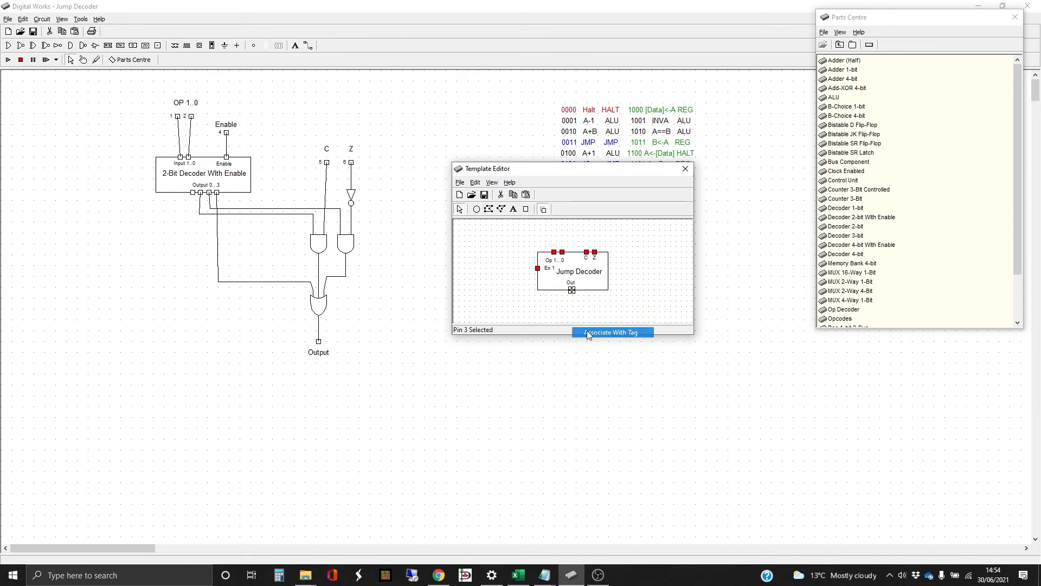
{"action": "left_click", "coordinate": [685, 169]}
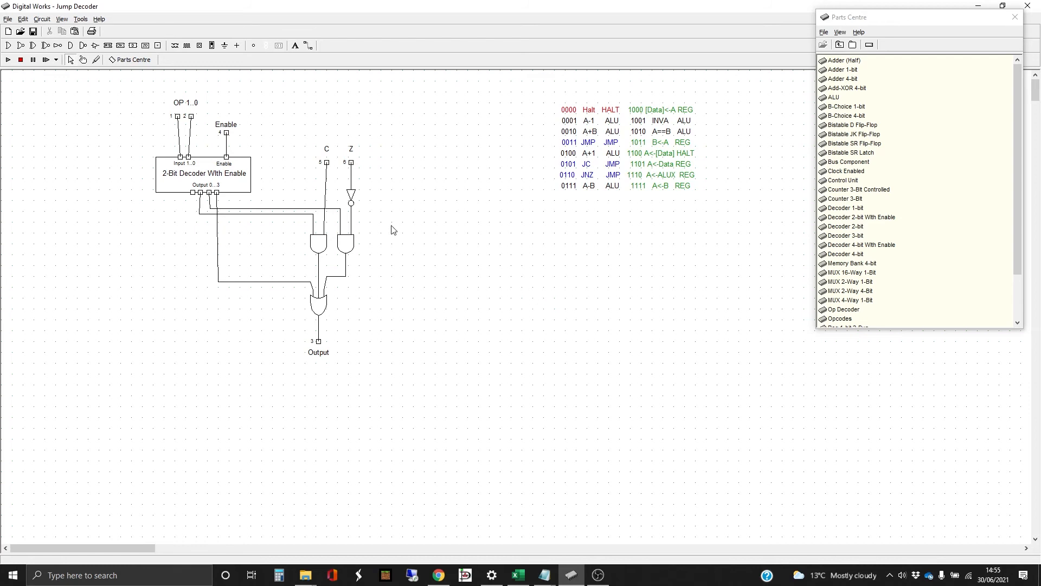
Save the Jump Decoder circuit and start a new blank circuit
{"action": "left_click", "coordinate": [8, 20]}
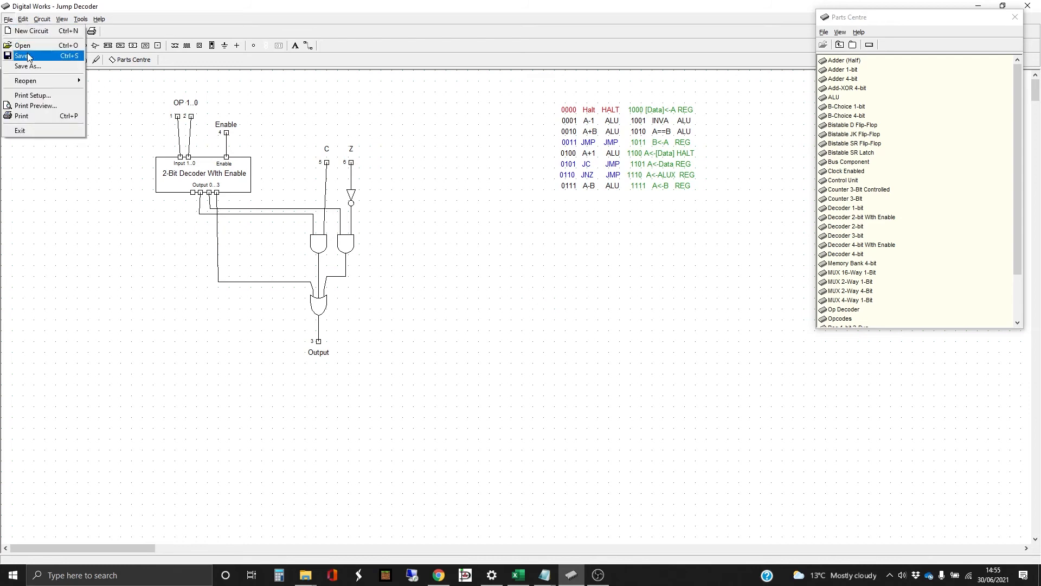
{"action": "left_click", "coordinate": [22, 57]}
{"action": "left_click", "coordinate": [8, 20]}
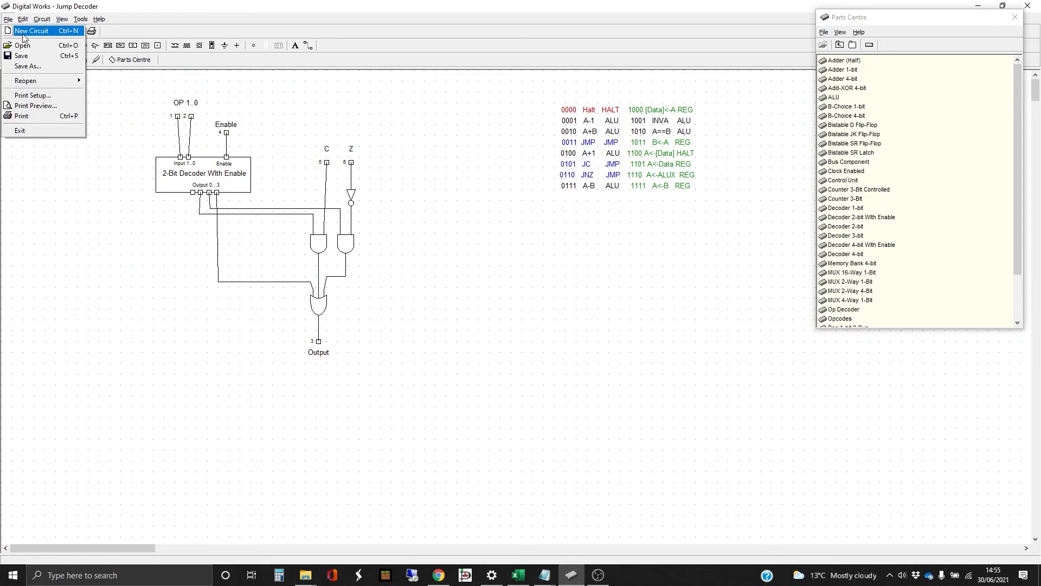
{"action": "left_click", "coordinate": [24, 31]}
Look through the MyMacros and MyTesters folders of the parts library for the Jump Decoder macro and return to the parent folder
{"action": "scroll", "coordinate": [893, 275], "scroll_direction": "down", "scroll_amount": 2}
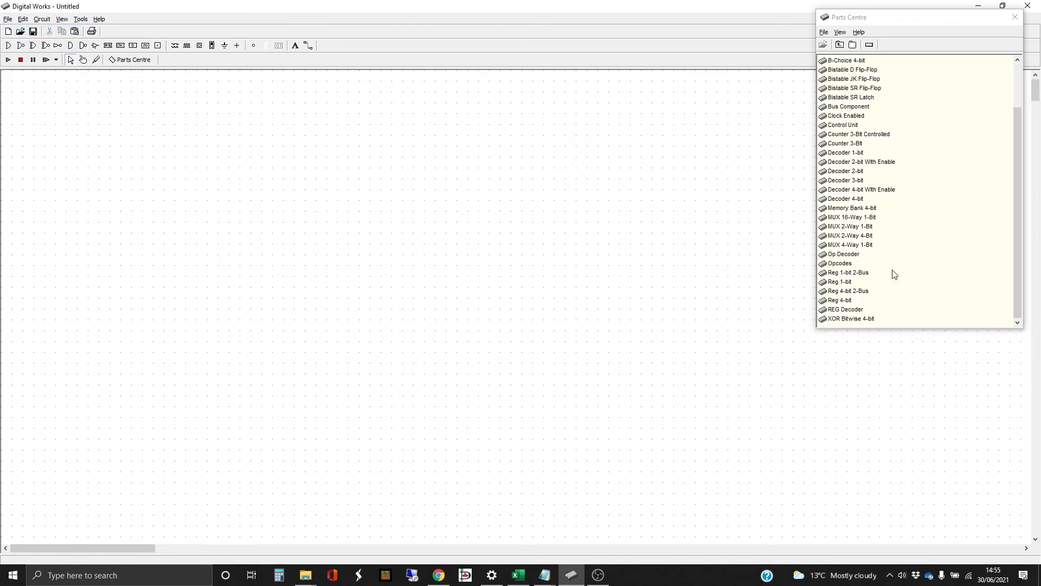
{"action": "scroll", "coordinate": [892, 227], "scroll_direction": "up", "scroll_amount": 1}
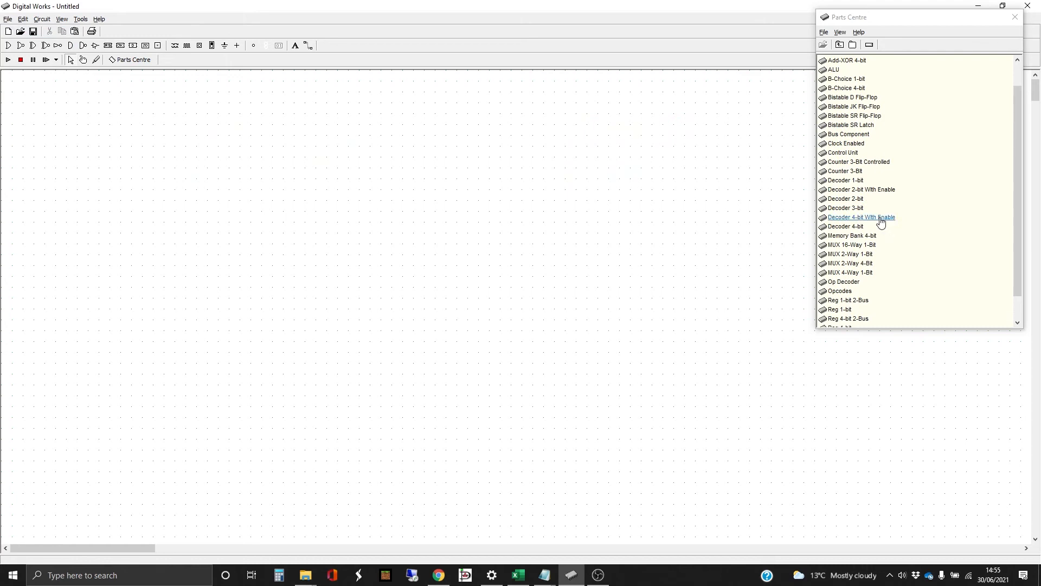
{"action": "scroll", "coordinate": [884, 250], "scroll_direction": "down", "scroll_amount": 1}
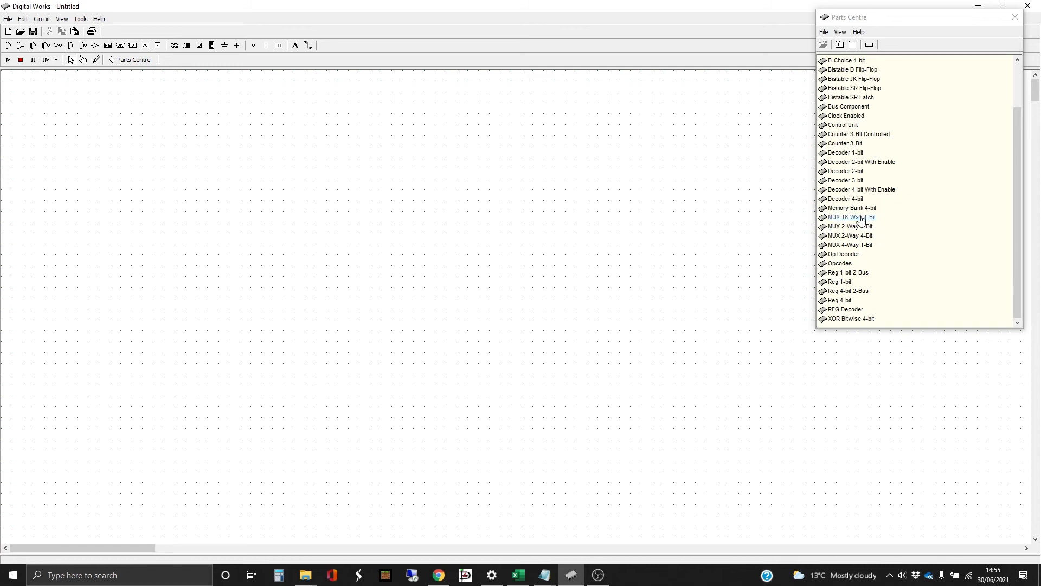
{"action": "scroll", "coordinate": [868, 244], "scroll_direction": "up", "scroll_amount": 2}
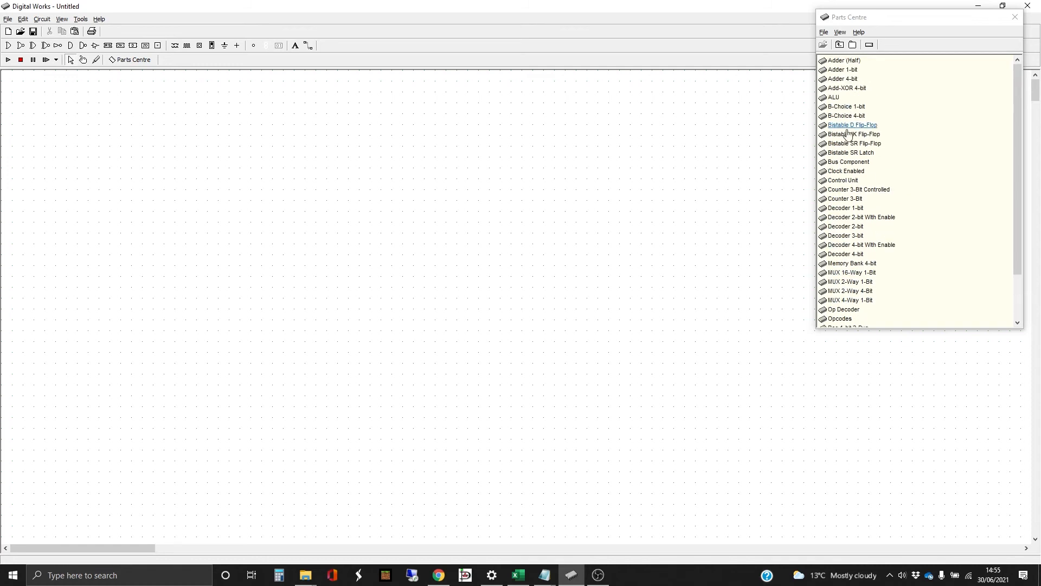
{"action": "left_click", "coordinate": [841, 45]}
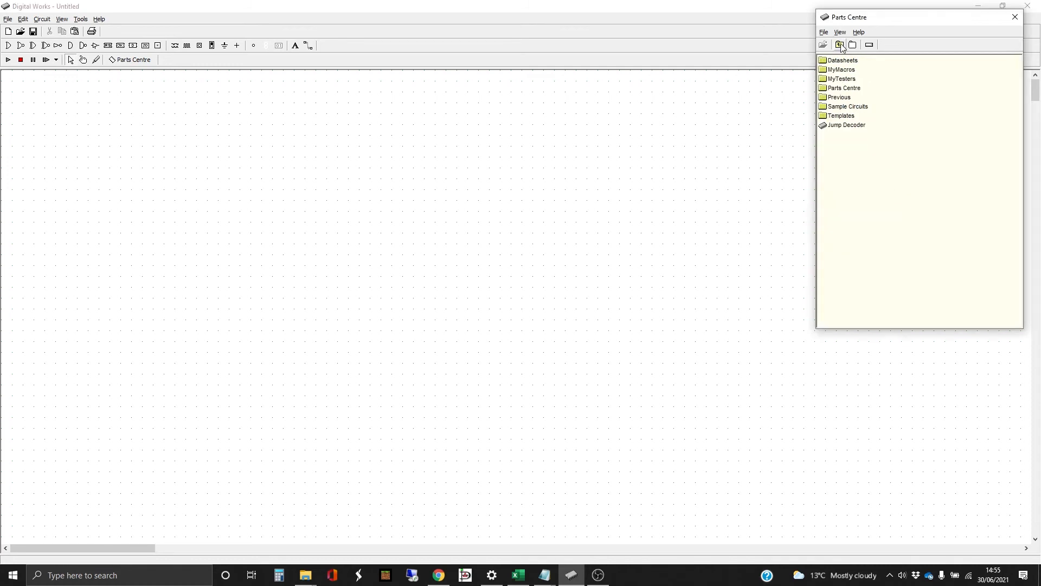
{"action": "double_click", "coordinate": [844, 72]}
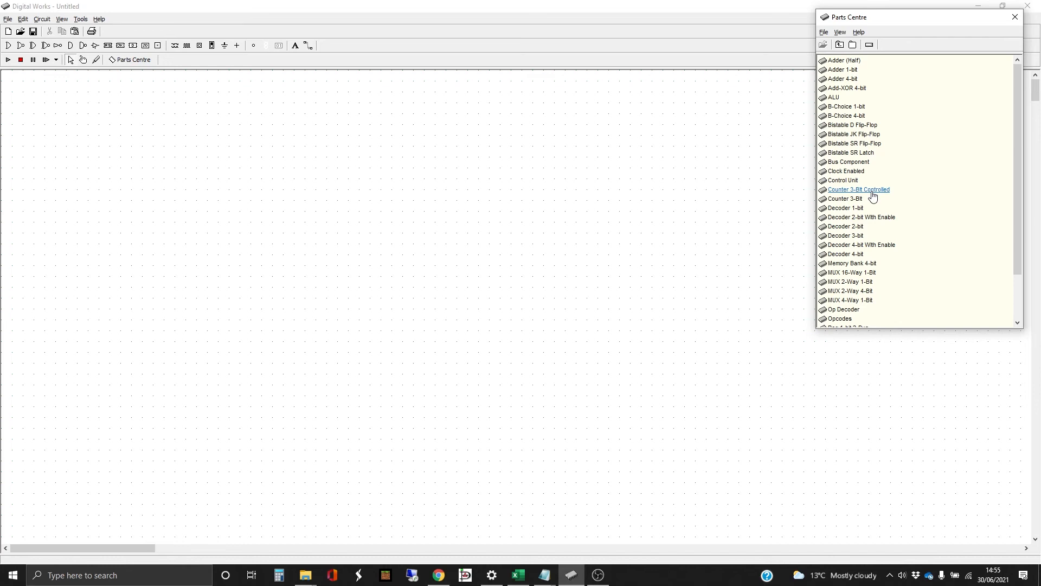
{"action": "scroll", "coordinate": [872, 197], "scroll_direction": "down", "scroll_amount": 2}
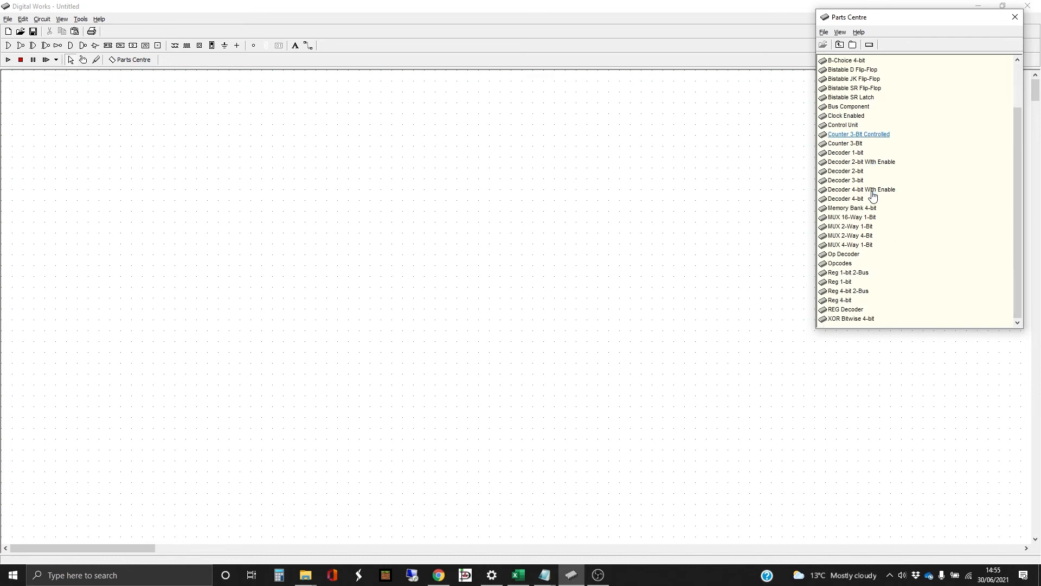
{"action": "scroll", "coordinate": [873, 196], "scroll_direction": "up", "scroll_amount": 2}
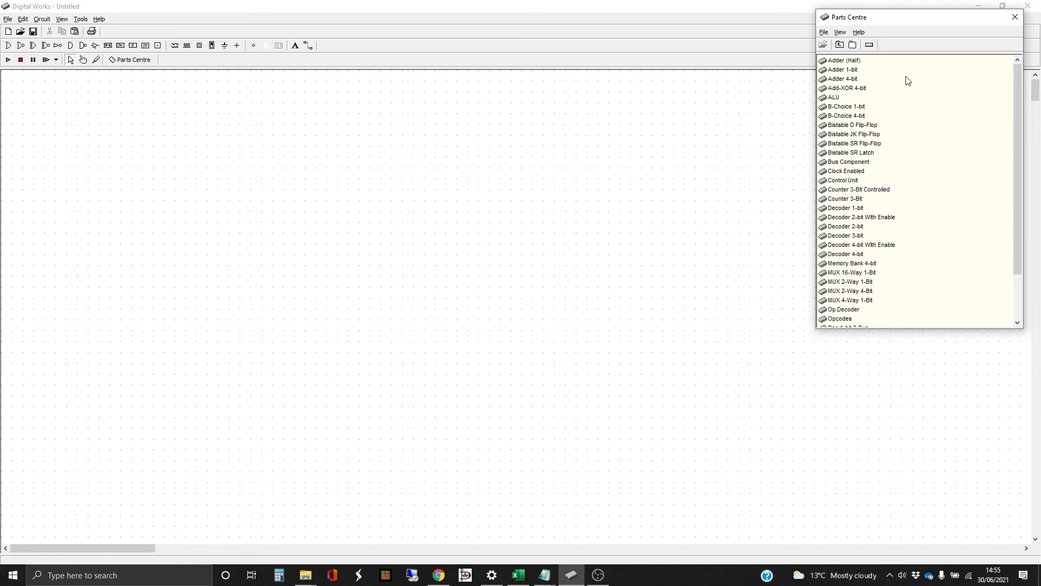
{"action": "left_click", "coordinate": [841, 46]}
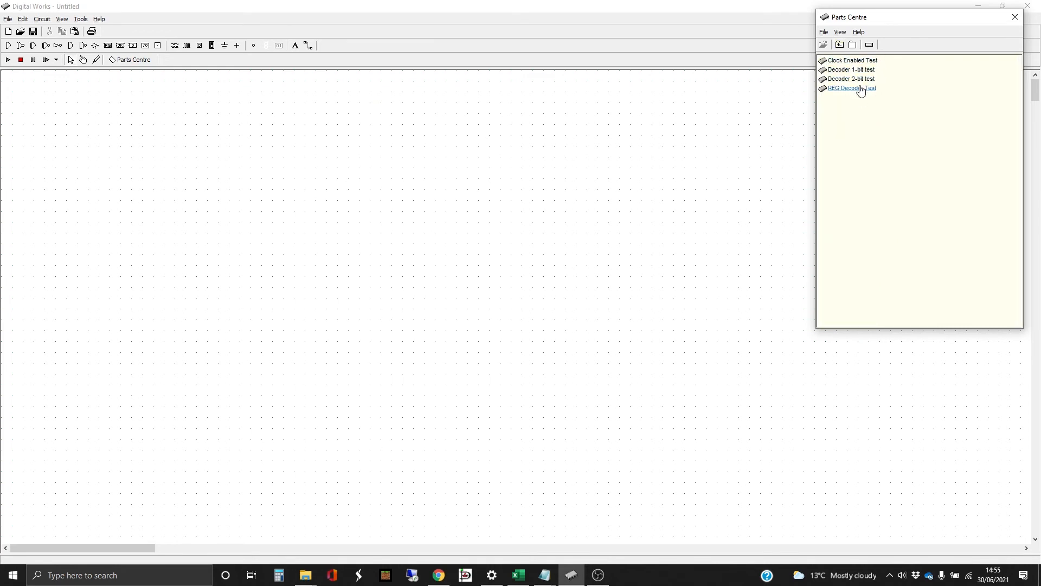
{"action": "left_click", "coordinate": [841, 45]}
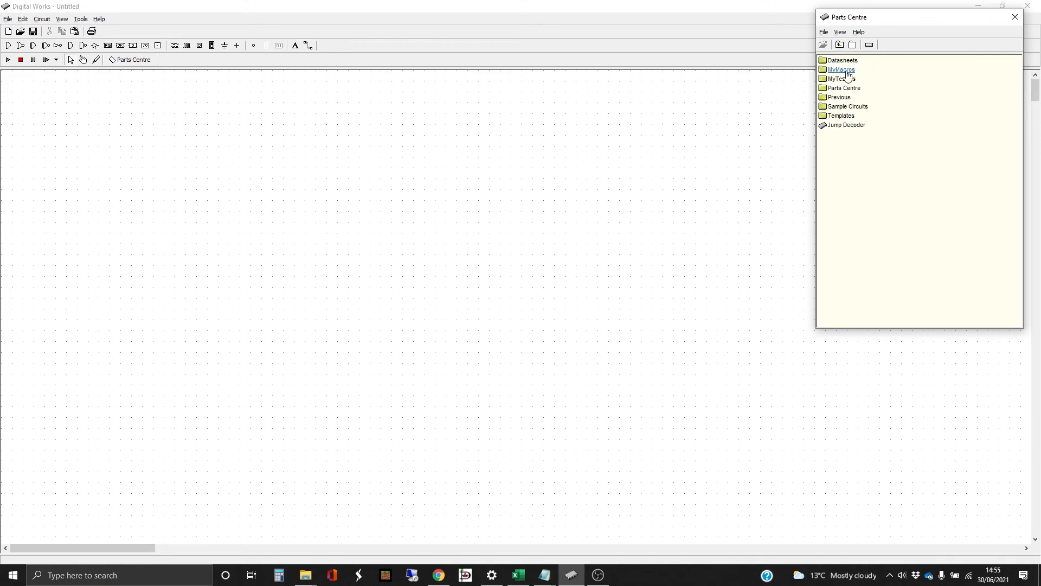
Place the Jump Decode macro from the Previous folder on the blank circuit and delete it again
{"action": "double_click", "coordinate": [840, 98]}
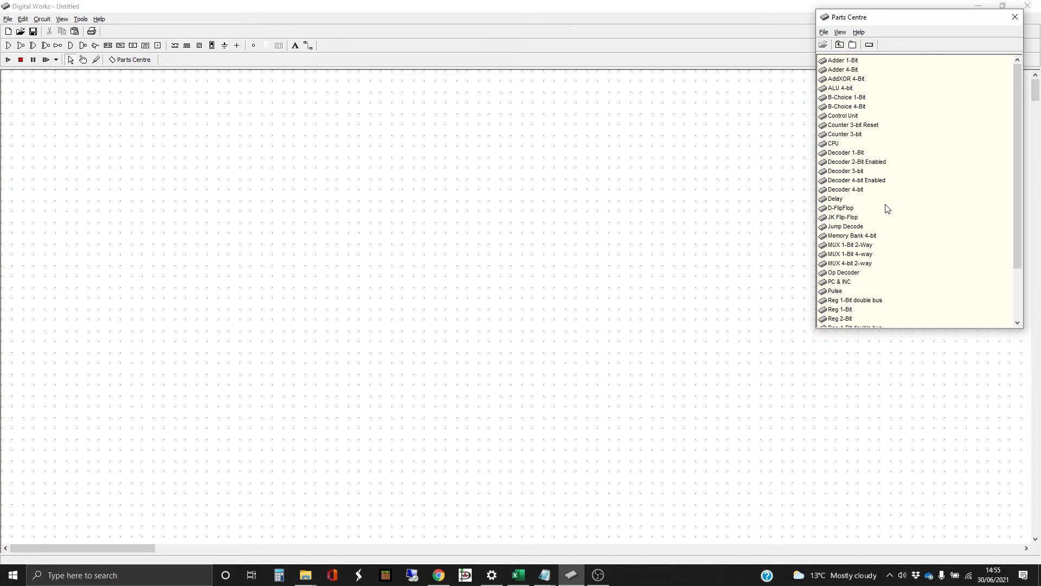
{"action": "scroll", "coordinate": [888, 211], "scroll_direction": "down", "scroll_amount": 1}
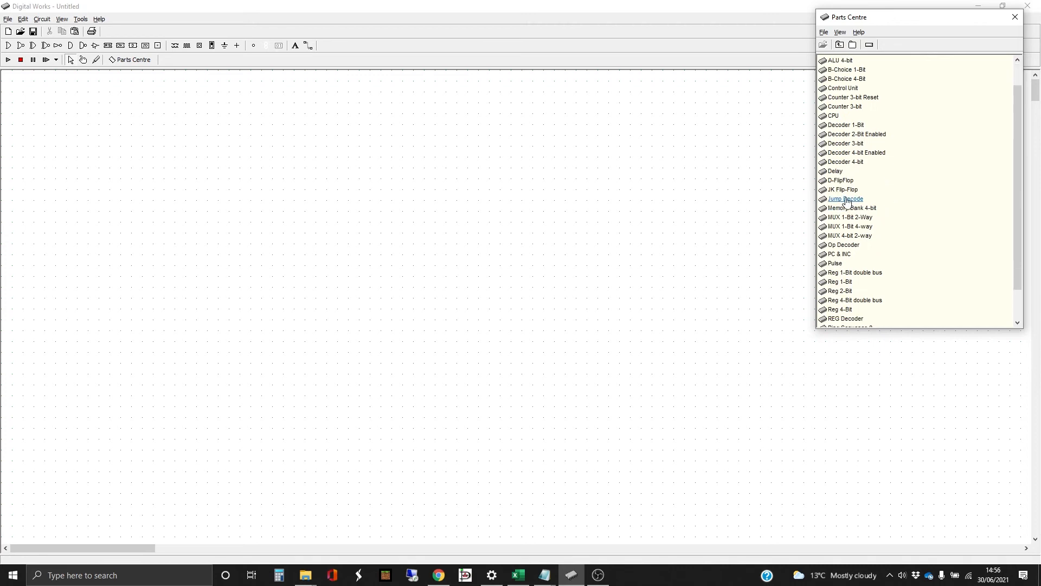
{"action": "left_click_drag", "start_coordinate": [847, 201], "coordinate": [498, 194]}
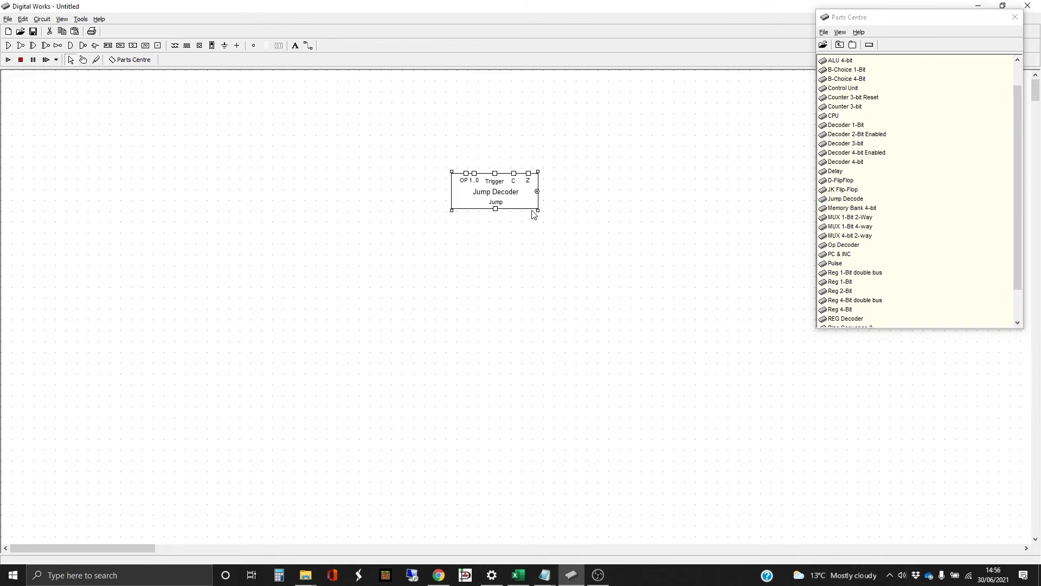
{"action": "key", "text": "Delete"}
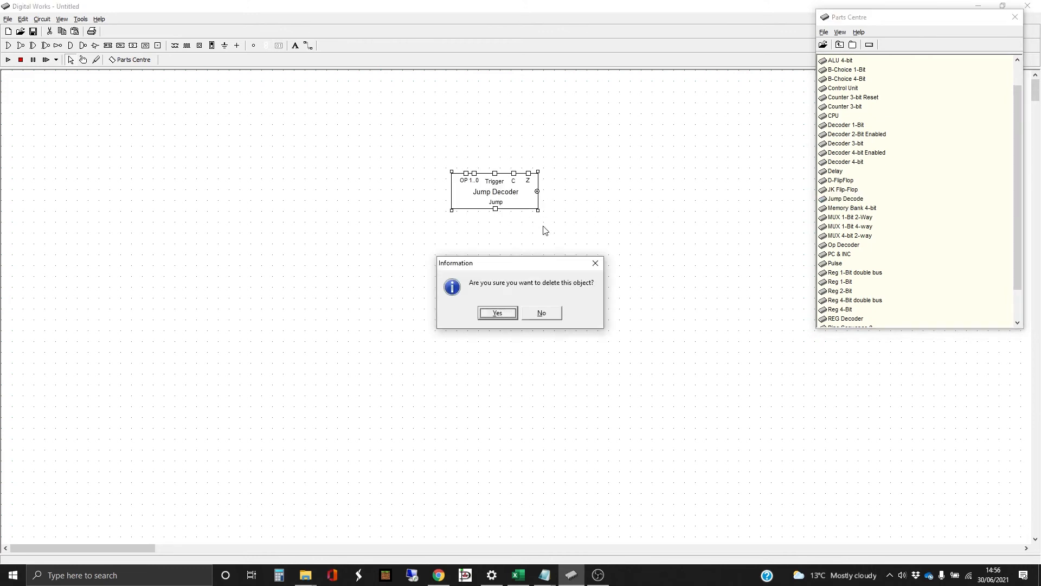
{"action": "left_click", "coordinate": [500, 317]}
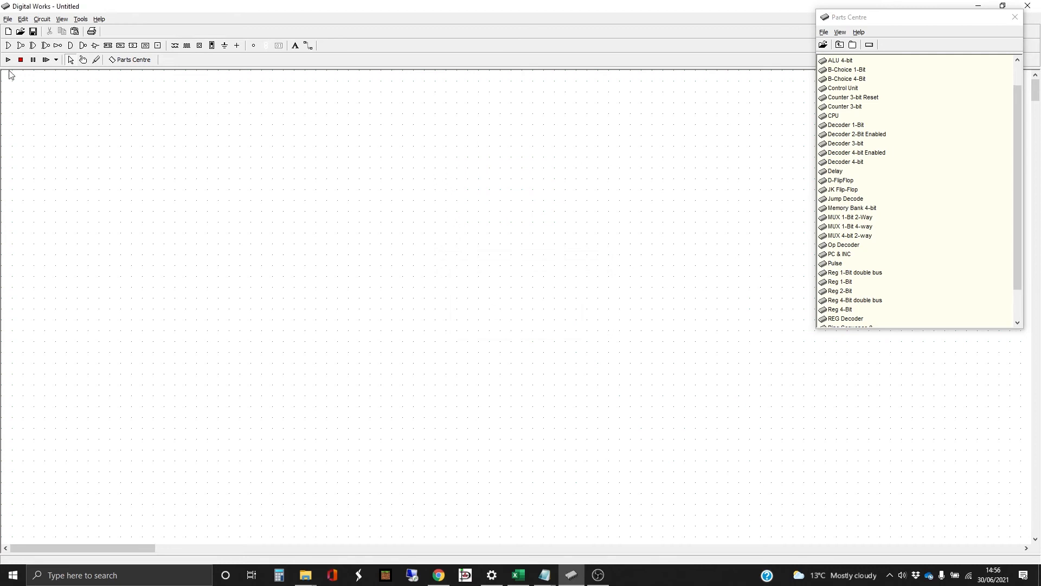
Reopen the REG Decoder.dwm macro without saving the blank circuit, and bring the parts library back to its parent folder
{"action": "left_click", "coordinate": [9, 20]}
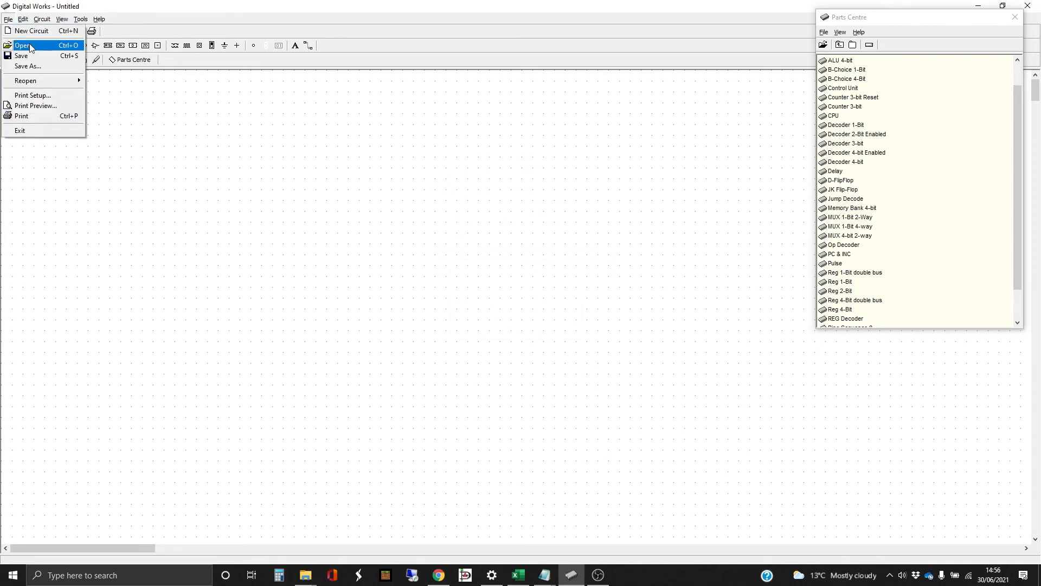
{"action": "mouse_move", "coordinate": [45, 81]}
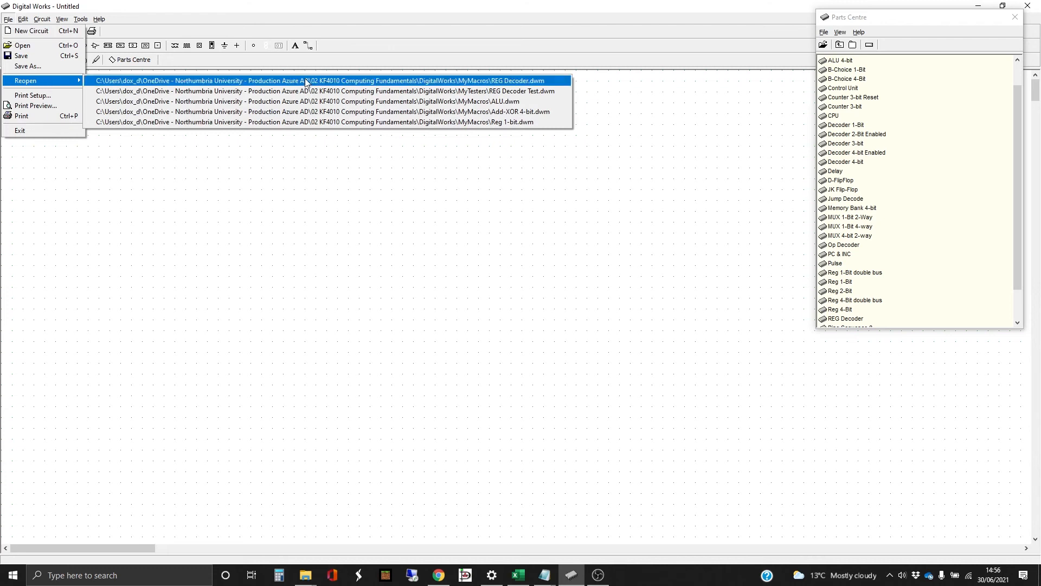
{"action": "left_click", "coordinate": [538, 83]}
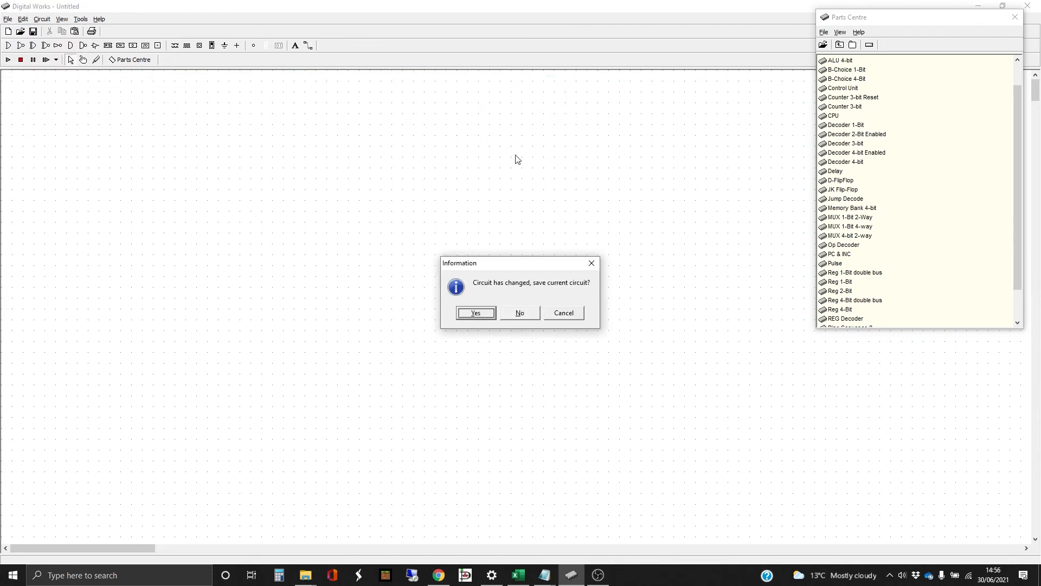
{"action": "left_click", "coordinate": [533, 313]}
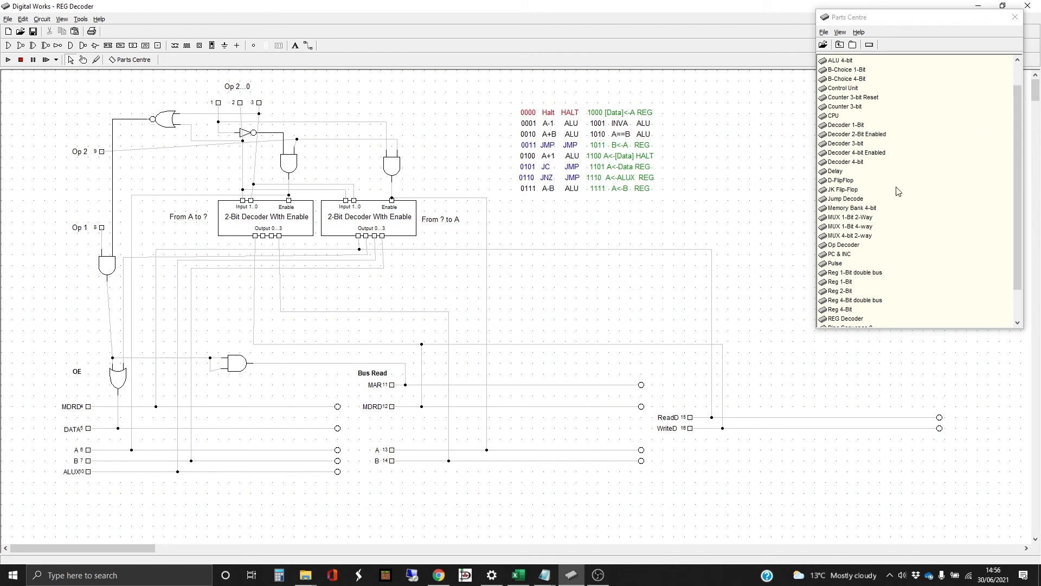
{"action": "left_click", "coordinate": [842, 46]}
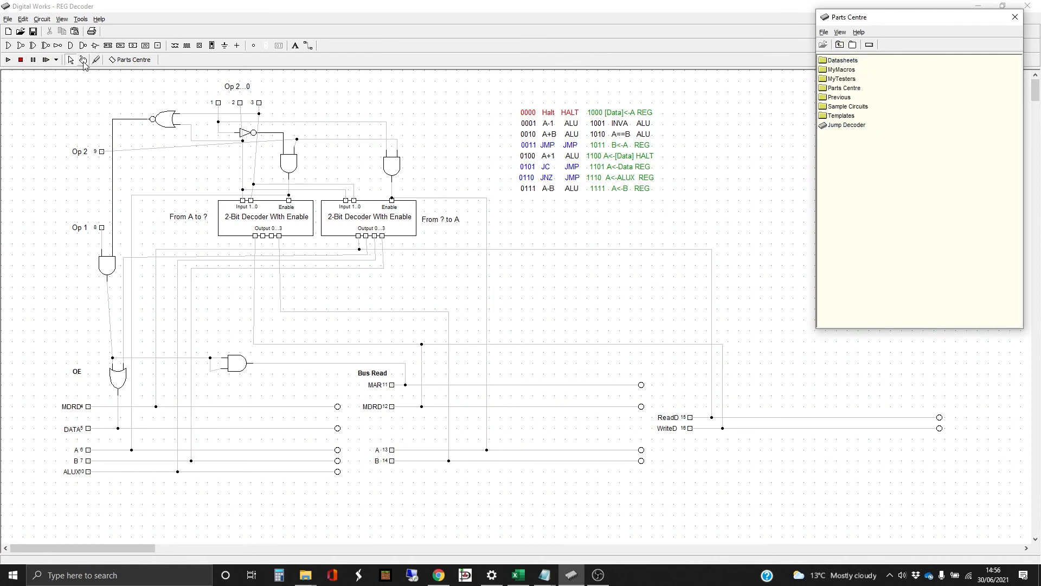
Start a new blank circuit and place the Jump Decoder macro from the parts library on it
{"action": "left_click", "coordinate": [9, 19]}
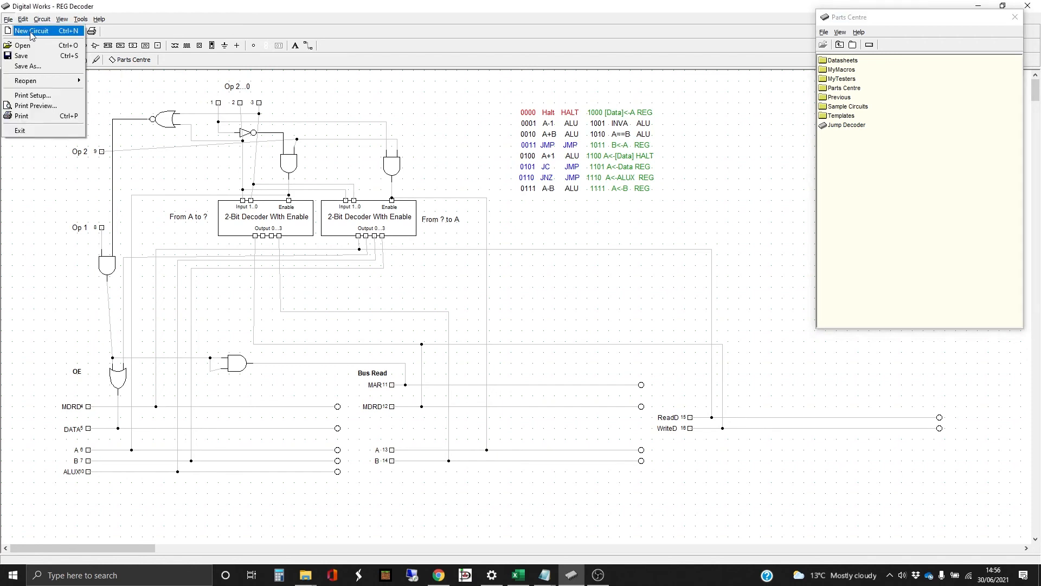
{"action": "left_click", "coordinate": [31, 33]}
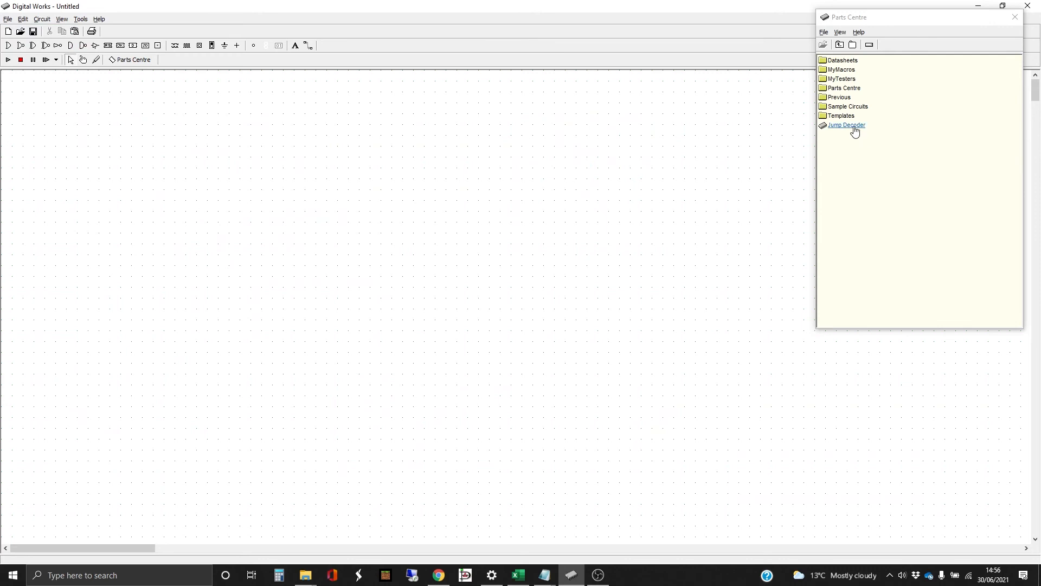
{"action": "left_click_drag", "start_coordinate": [855, 131], "coordinate": [395, 219]}
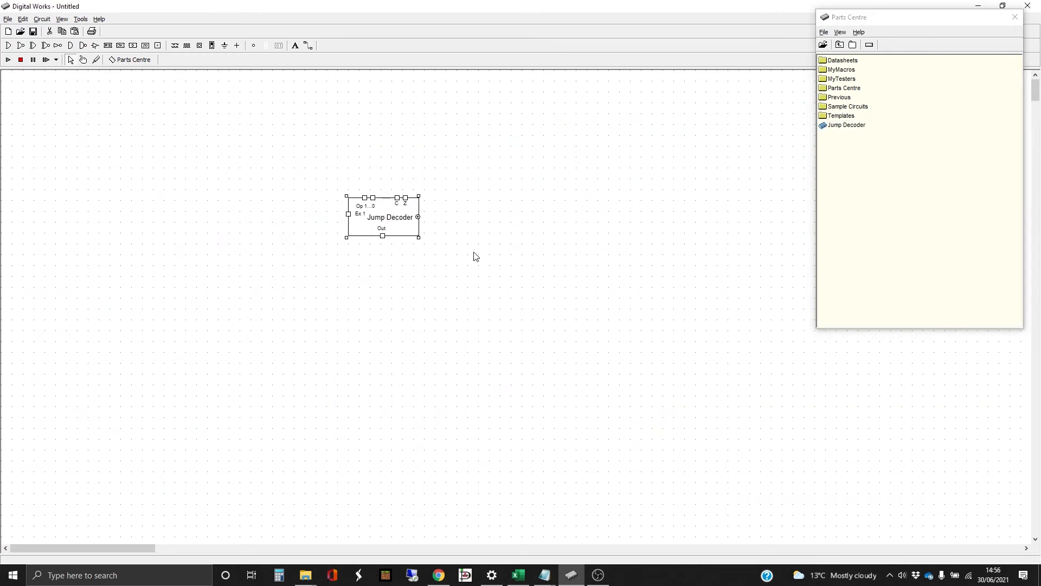
Place five interactive inputs beside the Jump Decoder's two Op pins, C pin, Z pin and Ex pin
{"action": "left_click", "coordinate": [200, 46]}
{"action": "left_click", "coordinate": [365, 186]}
{"action": "left_click", "coordinate": [398, 186]}
{"action": "left_click", "coordinate": [409, 186]}
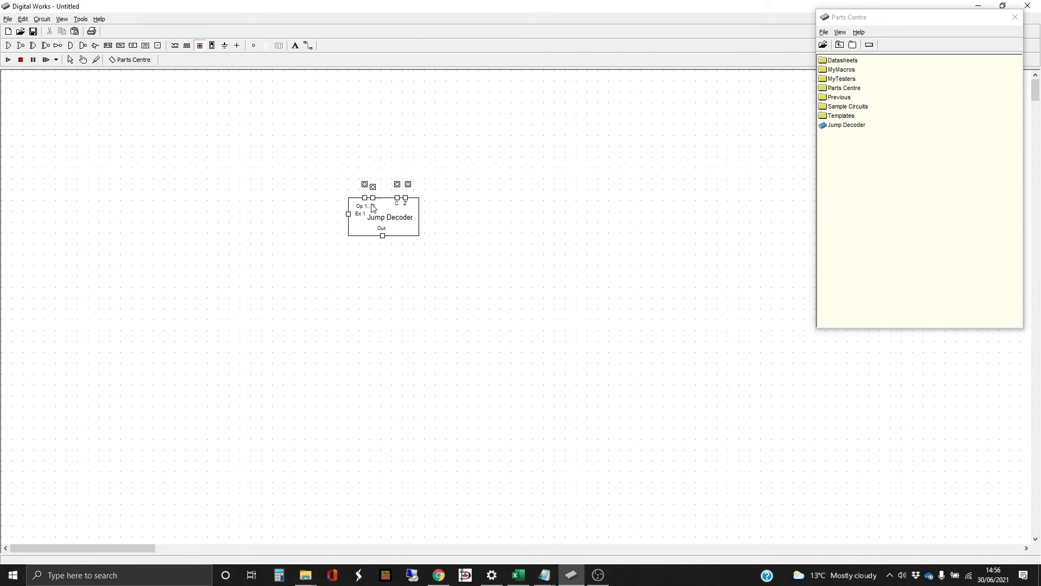
{"action": "left_click", "coordinate": [335, 215]}
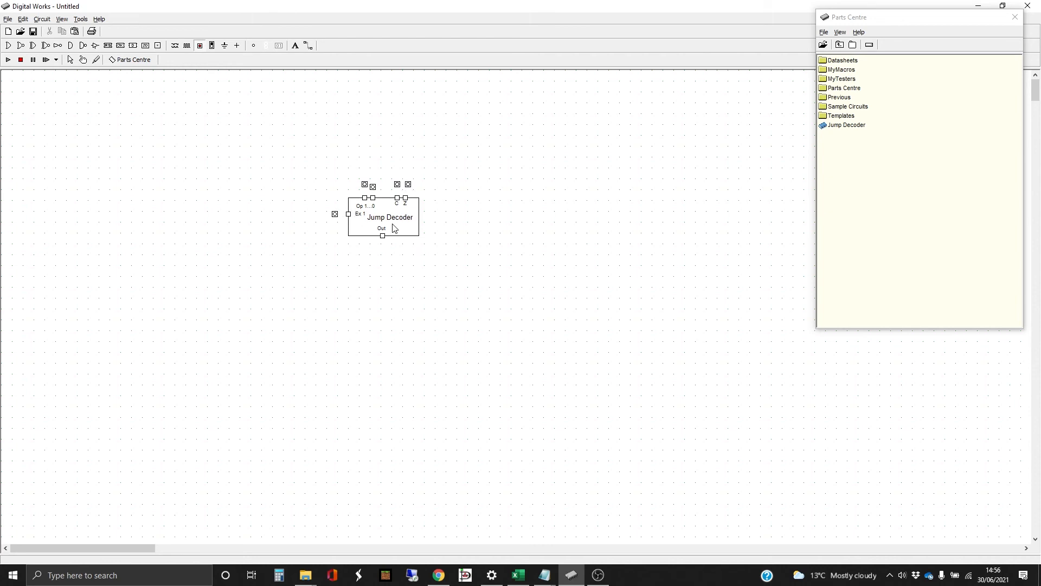
Place an LED below the Jump Decoder's Out pin and wire the LED and all five interactive inputs to their pins
{"action": "left_click", "coordinate": [255, 46]}
{"action": "left_click", "coordinate": [386, 254]}
{"action": "left_click", "coordinate": [308, 46]}
{"action": "left_click_drag", "start_coordinate": [382, 234], "coordinate": [383, 252]}
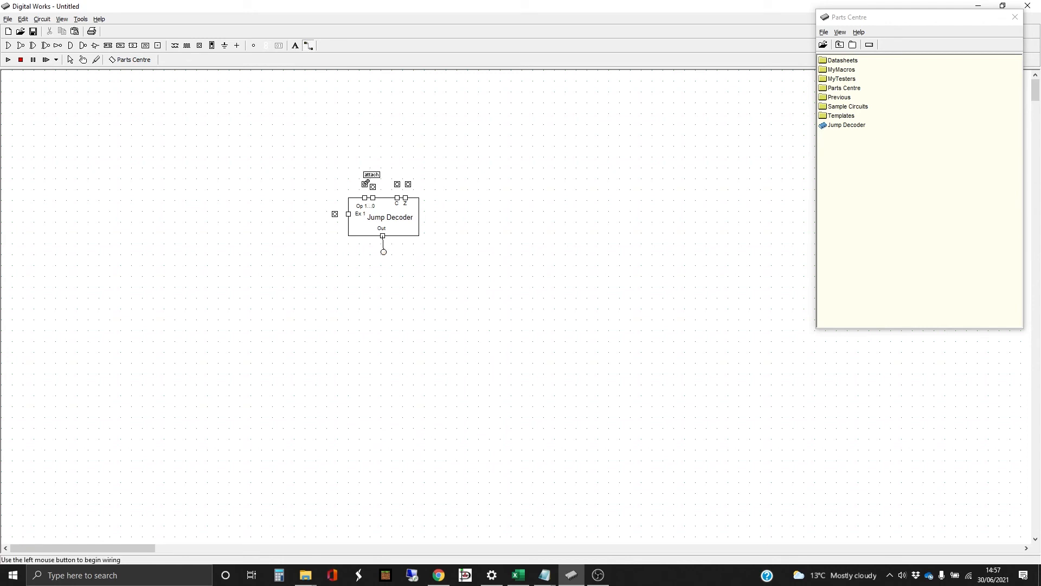
{"action": "left_click_drag", "start_coordinate": [366, 184], "coordinate": [367, 190]}
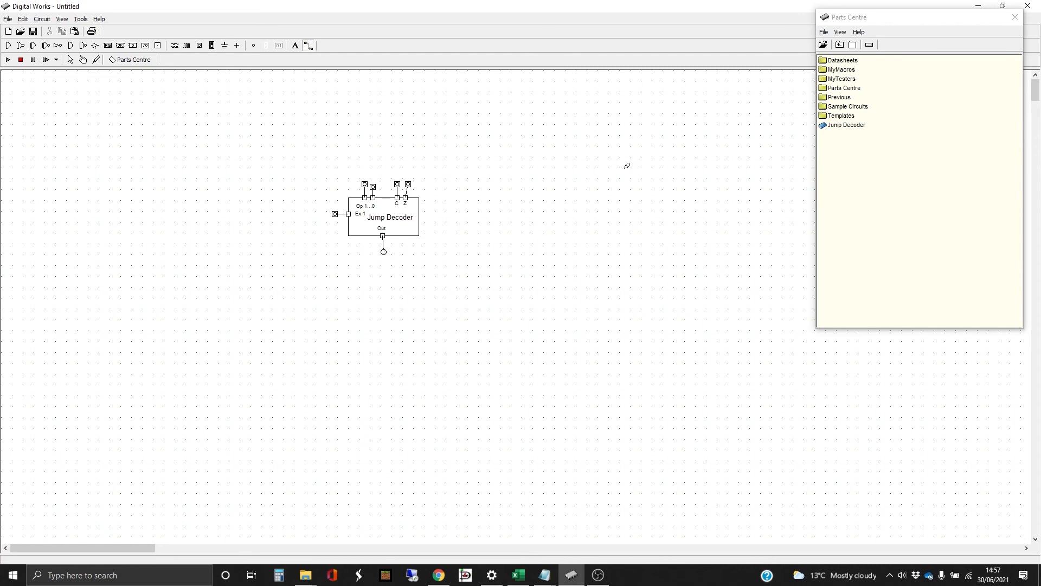
Place the Opcodes reference table from the MyMacros folder on the circuit beside the Jump Decoder
{"action": "left_click", "coordinate": [840, 75]}
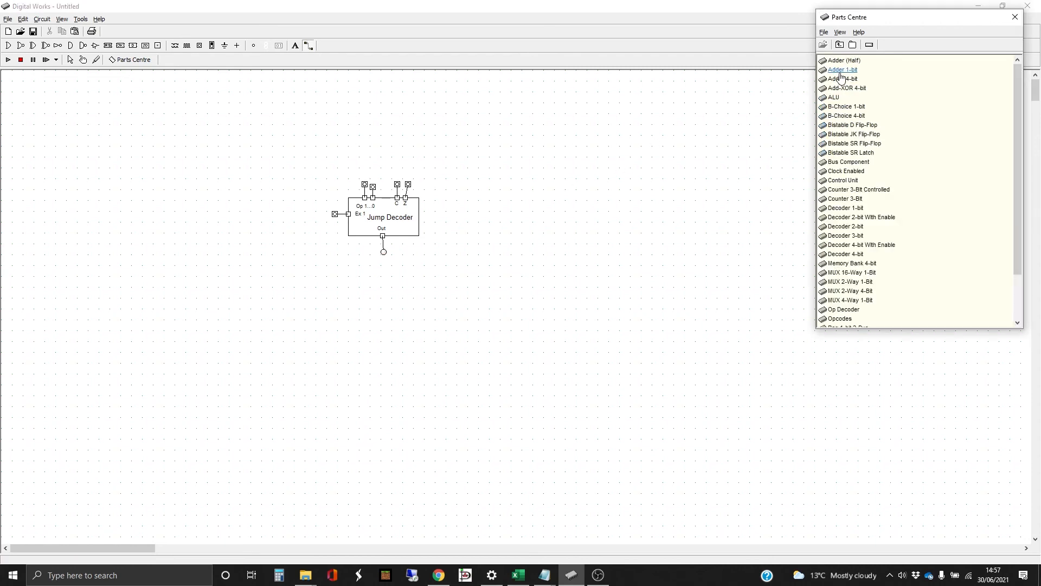
{"action": "scroll", "coordinate": [889, 258], "scroll_direction": "down", "scroll_amount": 2}
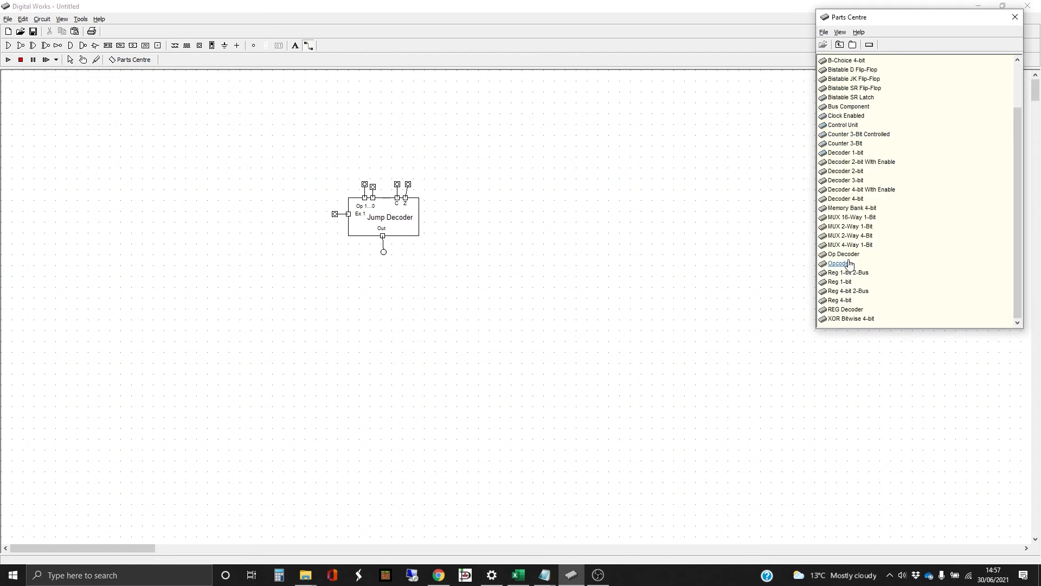
{"action": "left_click_drag", "start_coordinate": [839, 263], "coordinate": [650, 174]}
{"action": "left_click", "coordinate": [601, 257]}
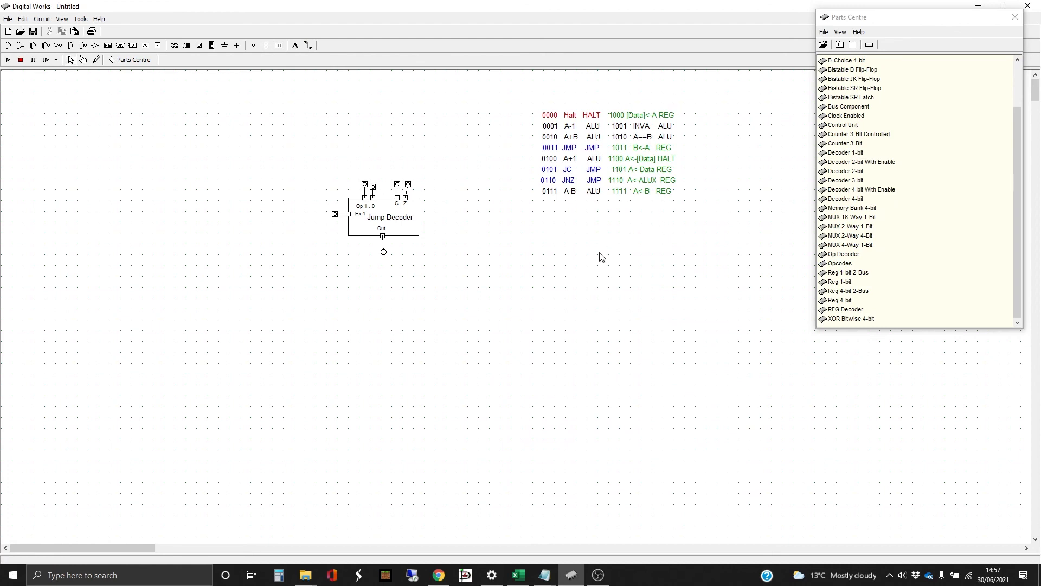
Run the simulation and test the JMP code with both Op inputs and Ex on while toggling the Z and C inputs
{"action": "left_click", "coordinate": [9, 60]}
{"action": "left_click", "coordinate": [83, 60]}
{"action": "left_click", "coordinate": [366, 184]}
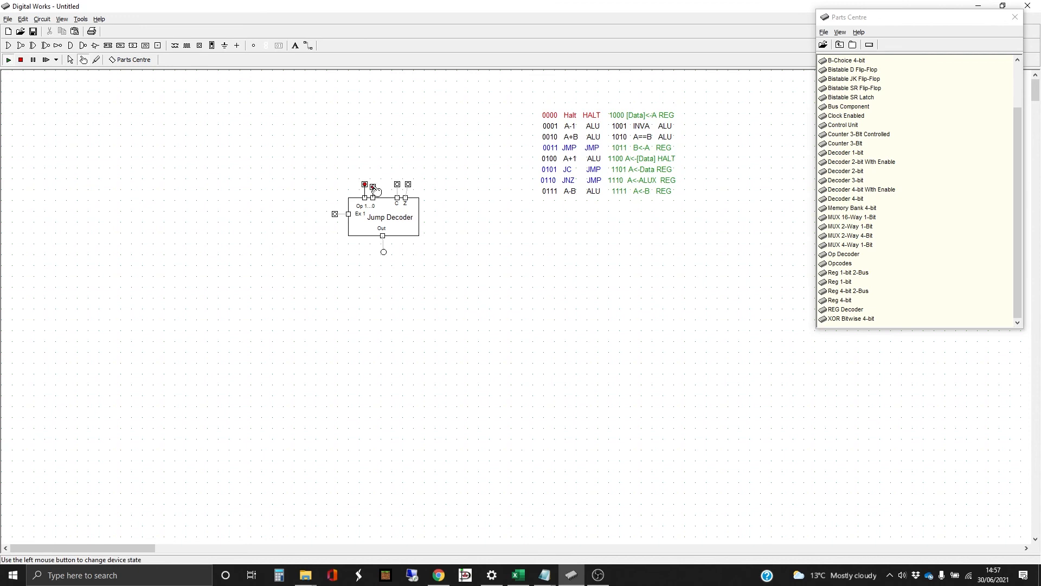
{"action": "left_click", "coordinate": [373, 187]}
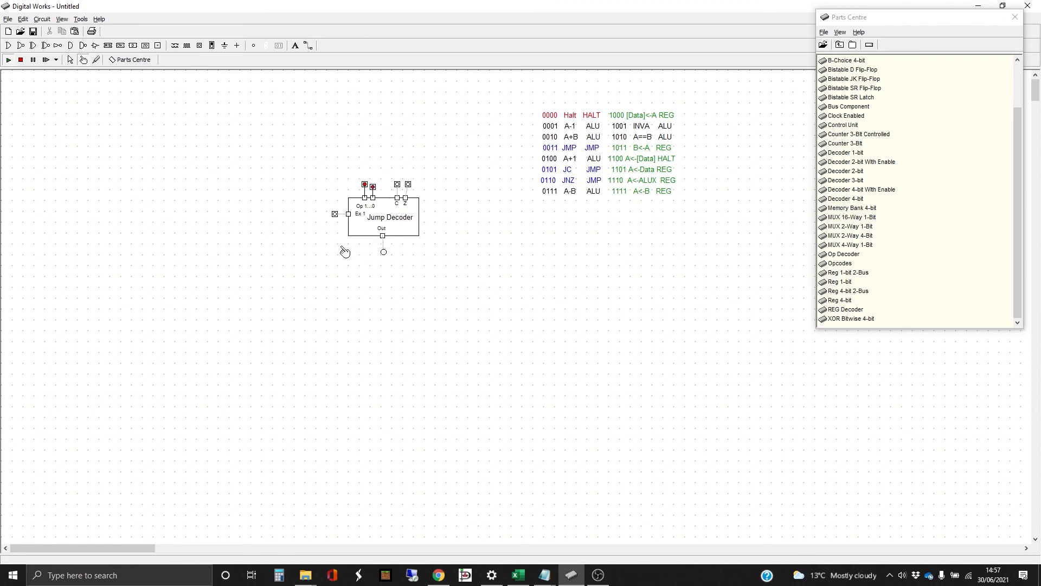
{"action": "left_click", "coordinate": [336, 215]}
{"action": "left_click", "coordinate": [410, 186]}
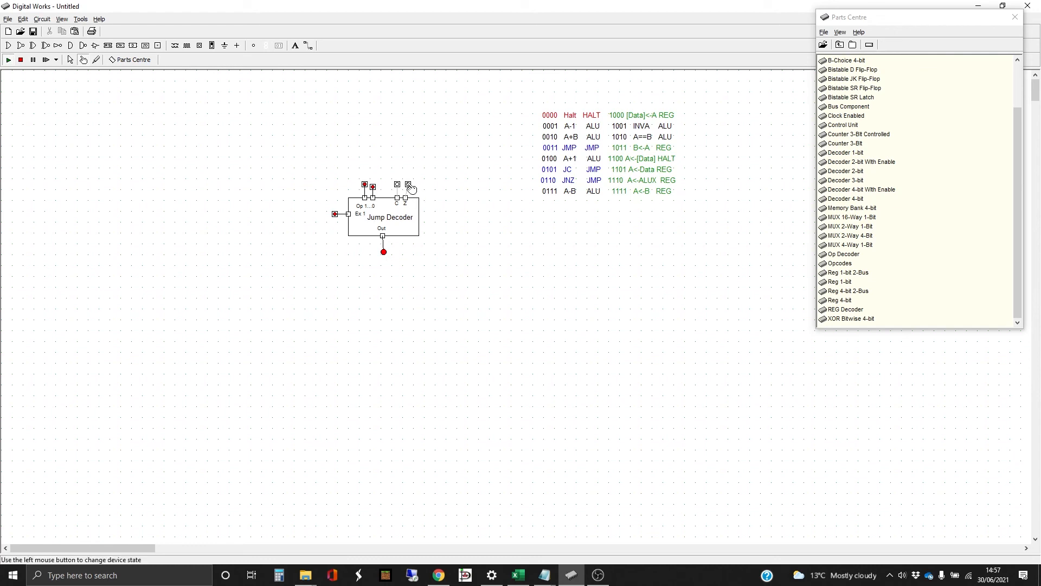
{"action": "left_click", "coordinate": [398, 185]}
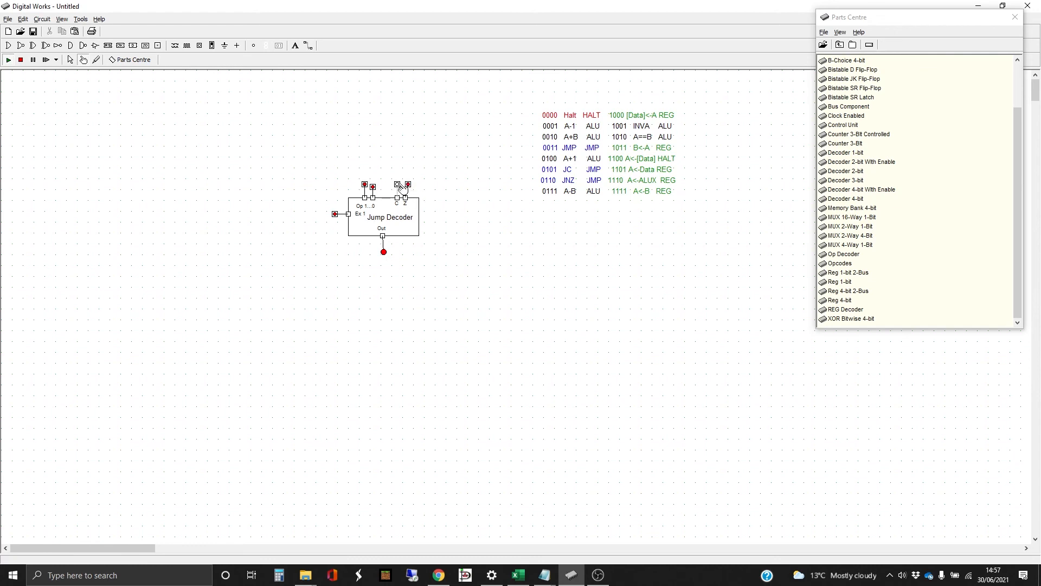
{"action": "left_click", "coordinate": [407, 186]}
With Ex on, test the JC code (Op 01) by toggling C and the JNZ code (Op 10) by toggling Z
{"action": "left_click", "coordinate": [366, 185]}
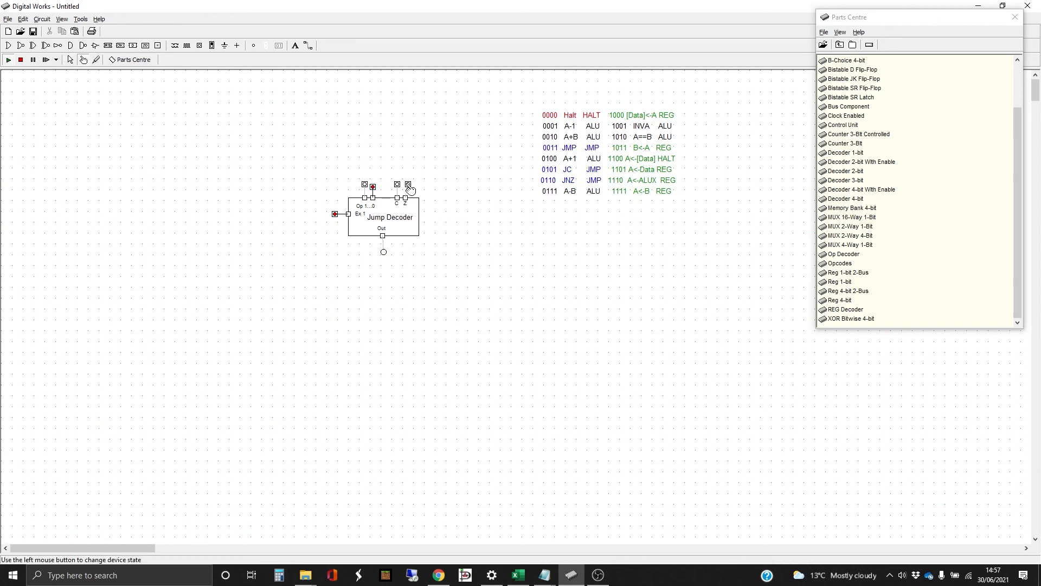
{"action": "left_click", "coordinate": [397, 185]}
{"action": "left_click", "coordinate": [397, 185]}
{"action": "left_click", "coordinate": [365, 185]}
{"action": "left_click", "coordinate": [409, 185]}
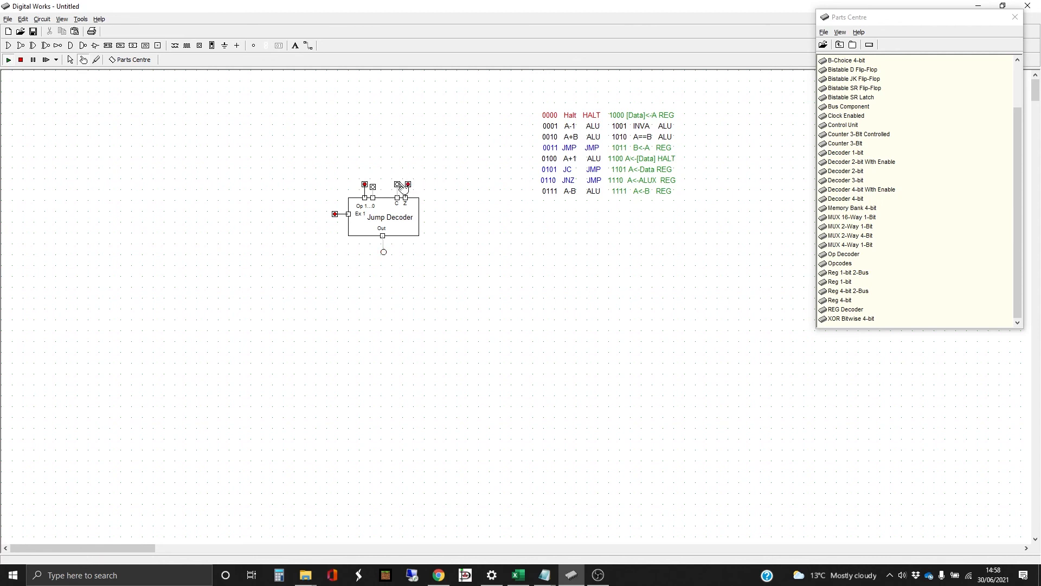
{"action": "left_click", "coordinate": [410, 186]}
Test the Halt code with both Op inputs off and Ex on by toggling the Z input
{"action": "left_click", "coordinate": [373, 187]}
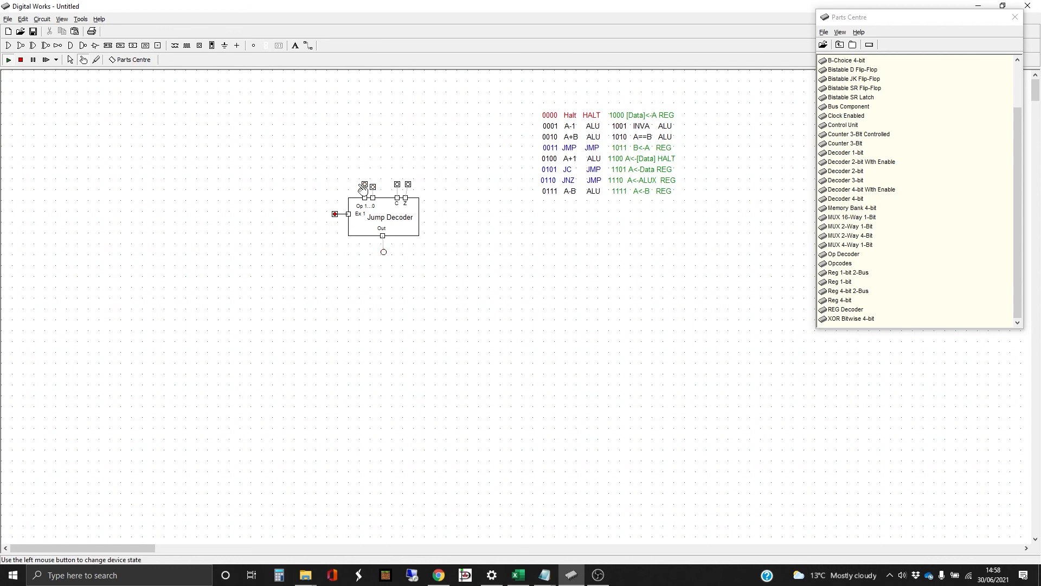
{"action": "left_click", "coordinate": [408, 185]}
{"action": "left_click", "coordinate": [408, 184]}
Turn the Ex input off and test the Jump Decoder by toggling the Op and C inputs
{"action": "left_click", "coordinate": [335, 214]}
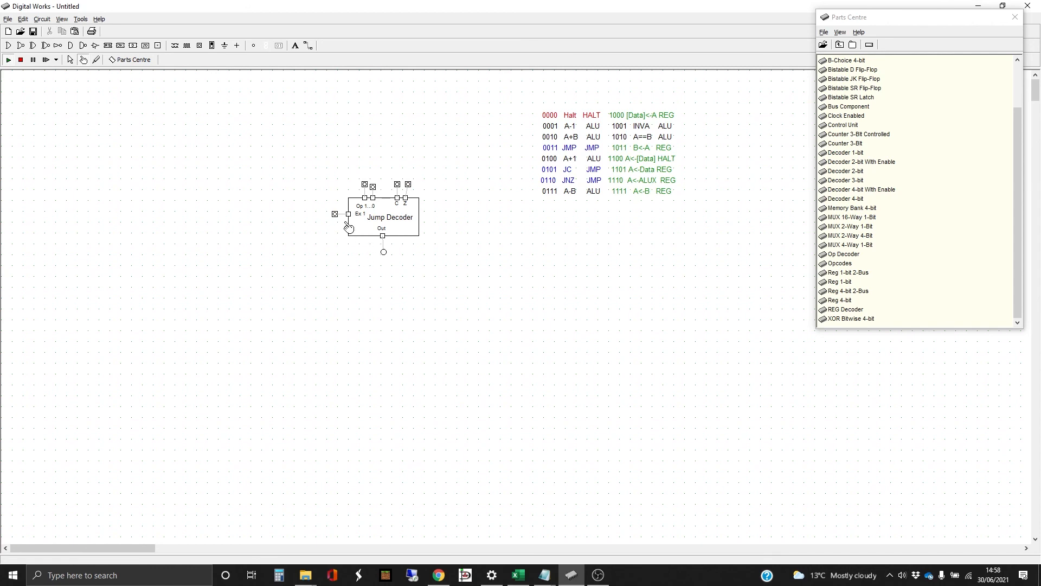
{"action": "left_click", "coordinate": [374, 187]}
{"action": "left_click", "coordinate": [365, 184]}
{"action": "left_click", "coordinate": [364, 184]}
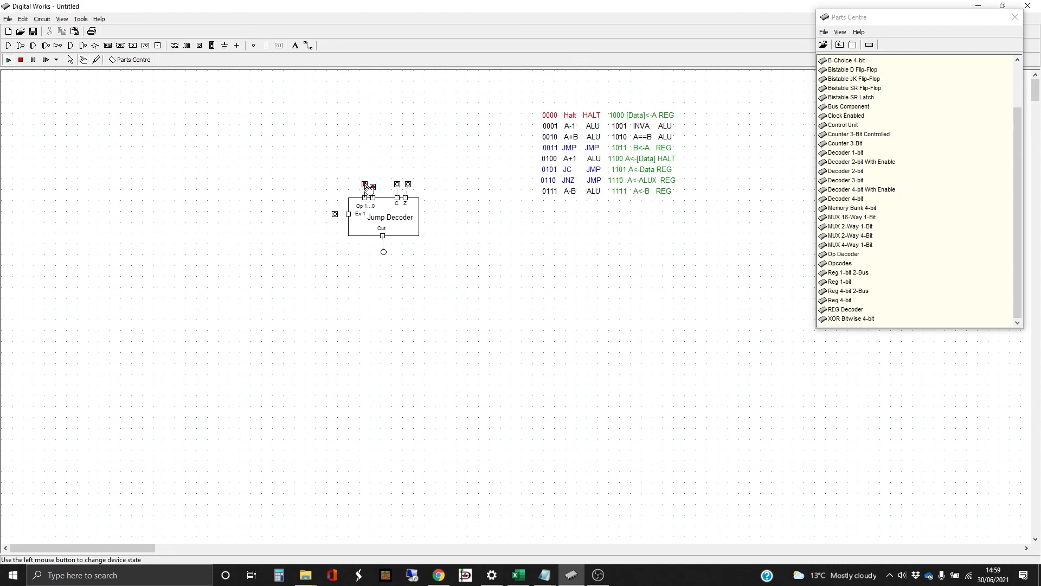
{"action": "left_click", "coordinate": [399, 185]}
{"action": "left_click", "coordinate": [373, 188]}
{"action": "left_click", "coordinate": [398, 185]}
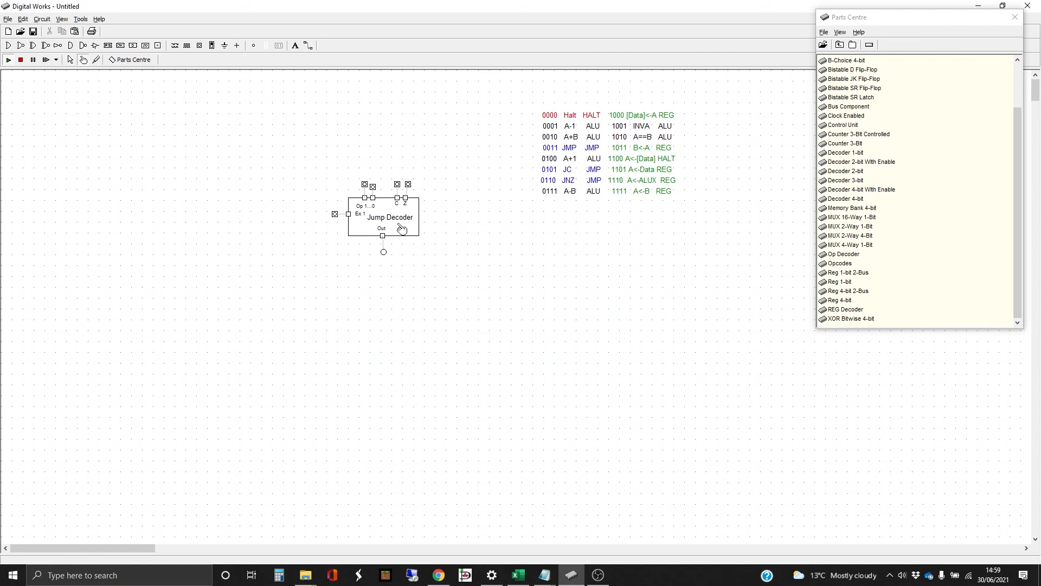